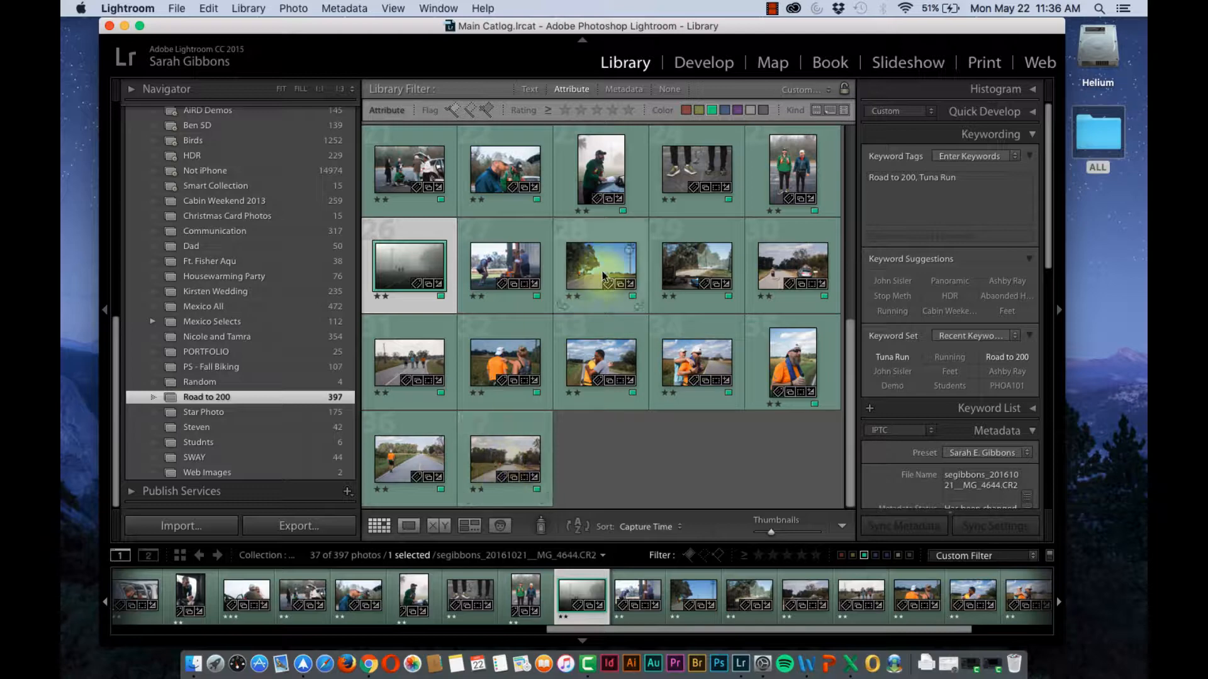
Select the consecutive photos 32 through 35 in the grid as one range, and clear the selection
scroll(566, 286, "up", 6)
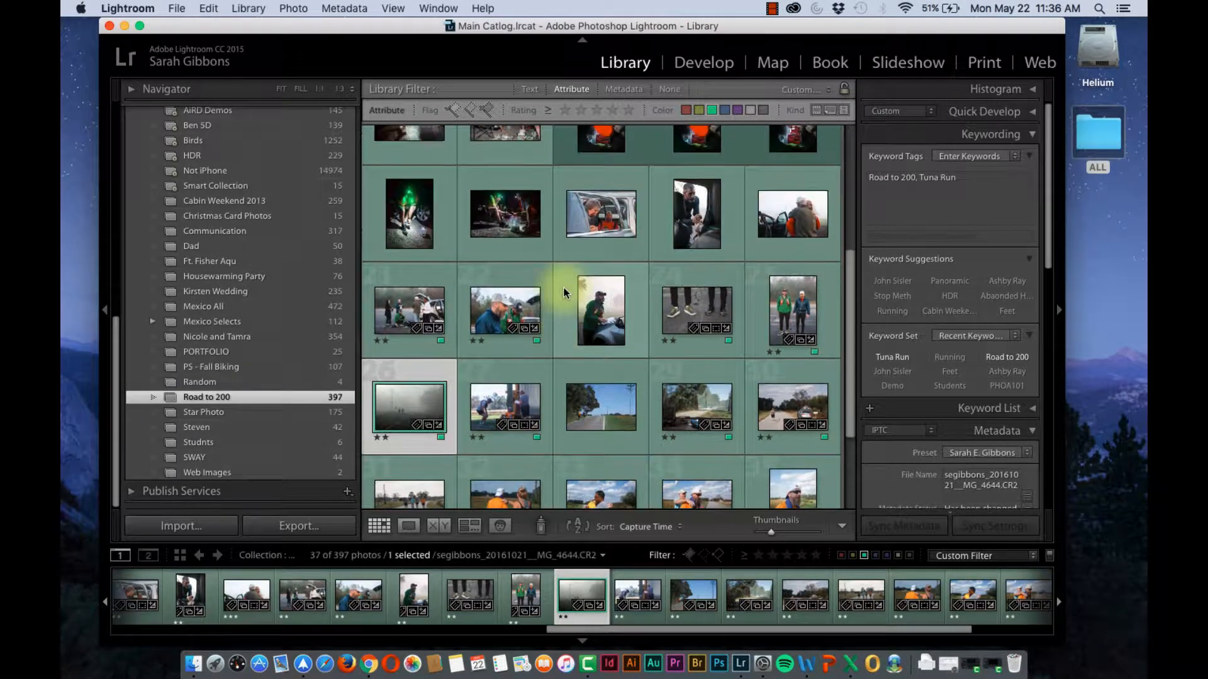
scroll(564, 291, "down", 6)
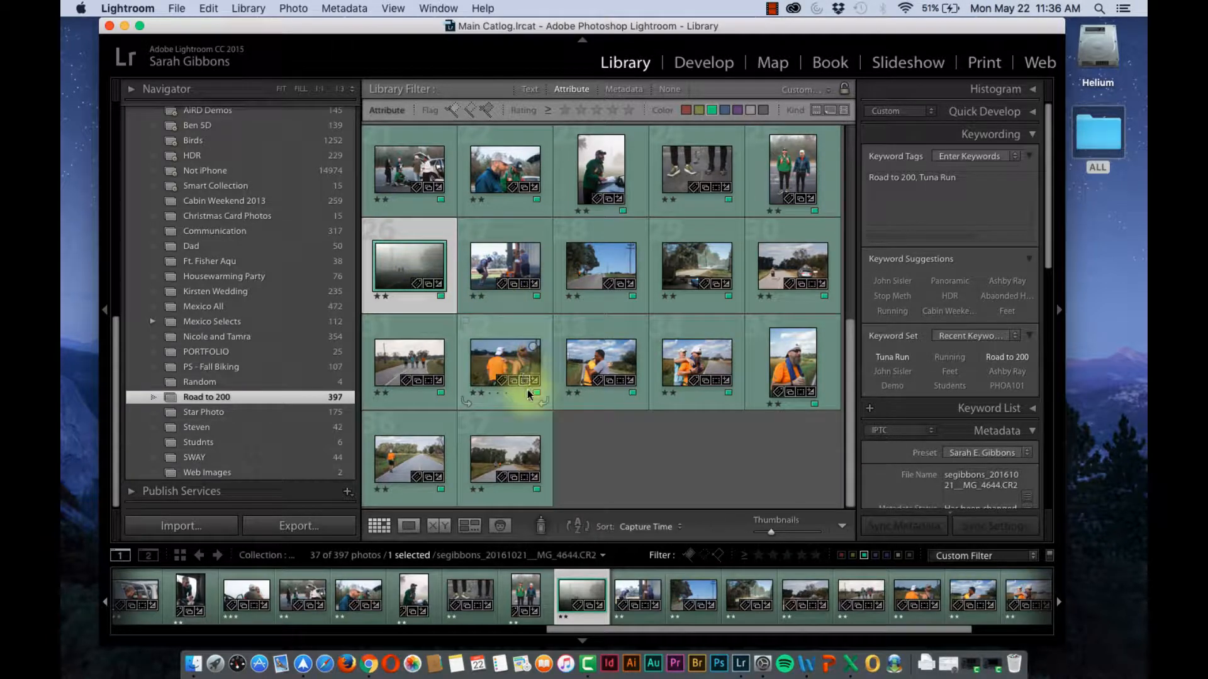
left_click(481, 372)
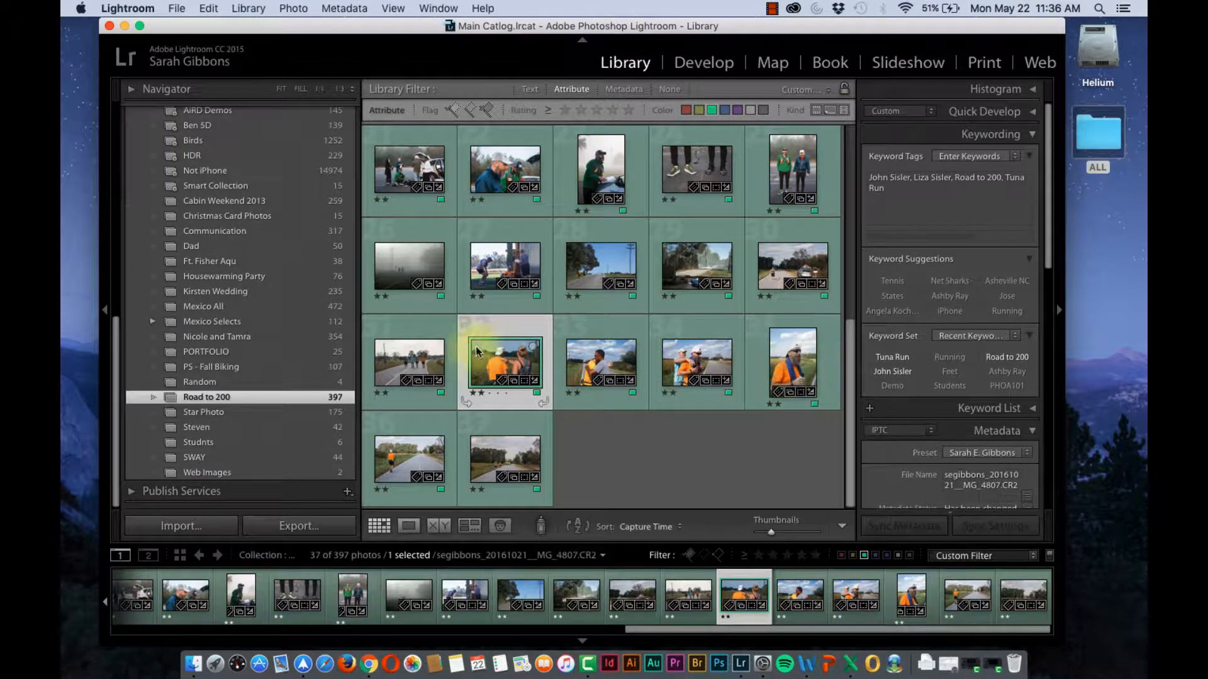
left_click(819, 372, "shift")
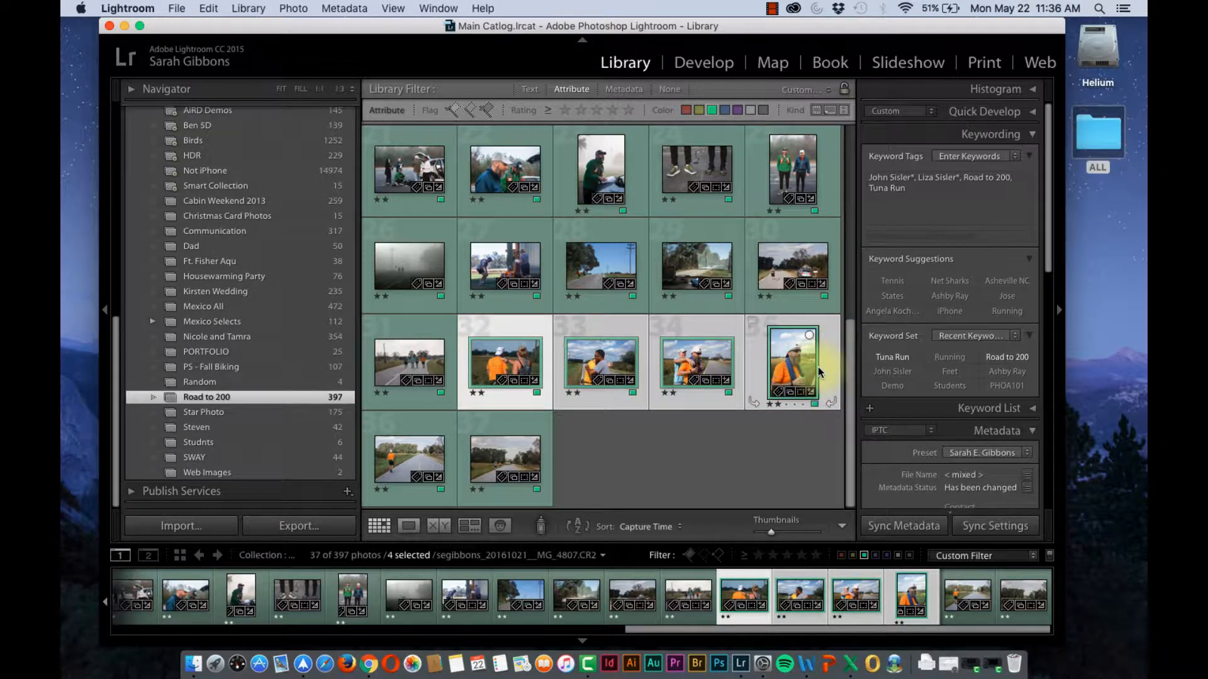
left_click(758, 473)
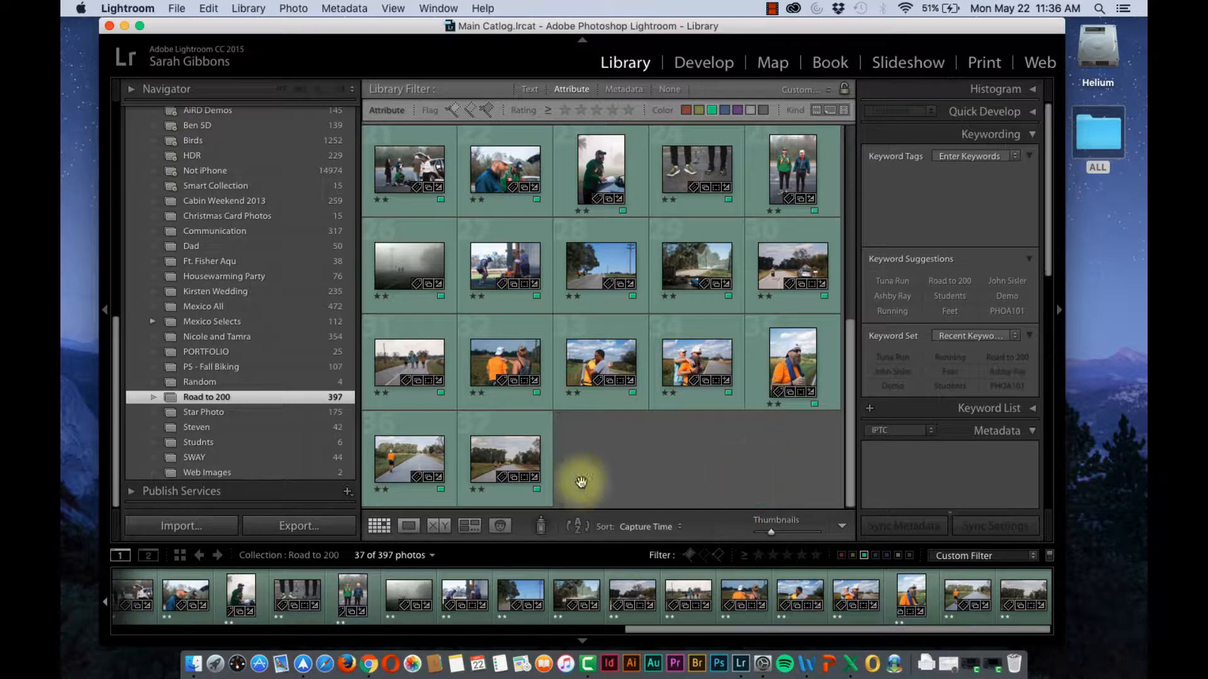
Select the non-adjacent photos 37, 32, 33 and 28 together in the grid, and clear the selection
left_click(494, 467)
left_click(496, 360, "super")
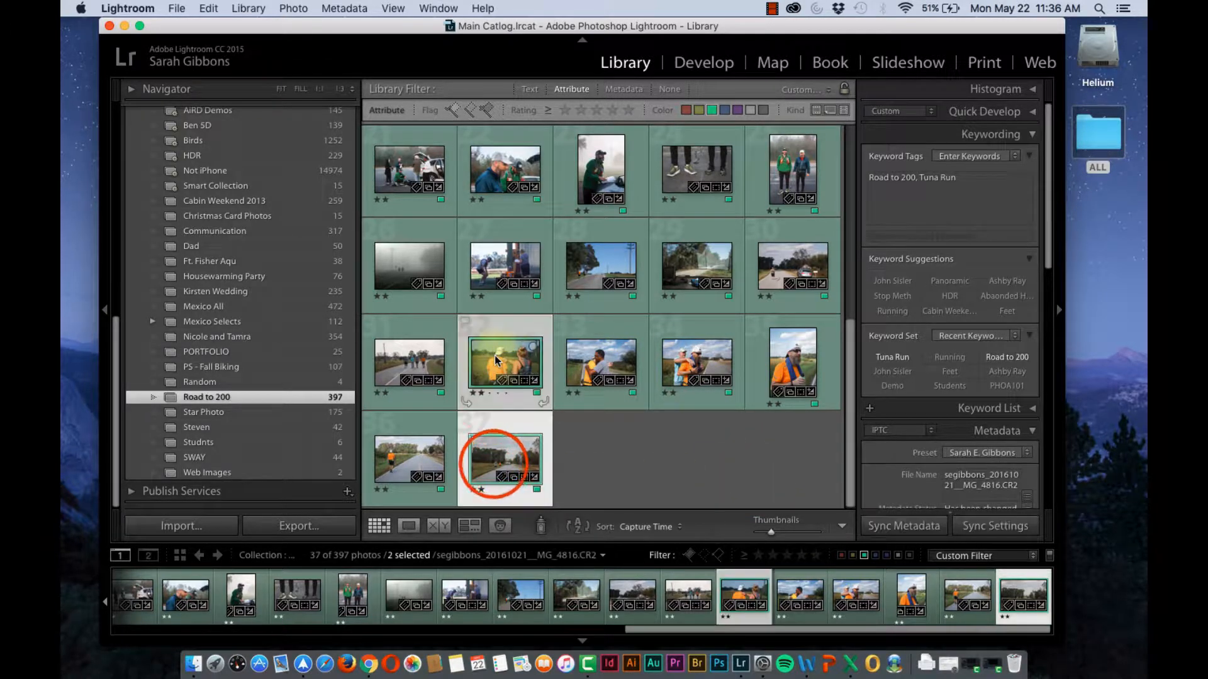
left_click(604, 363, "super")
left_click(609, 266, "super")
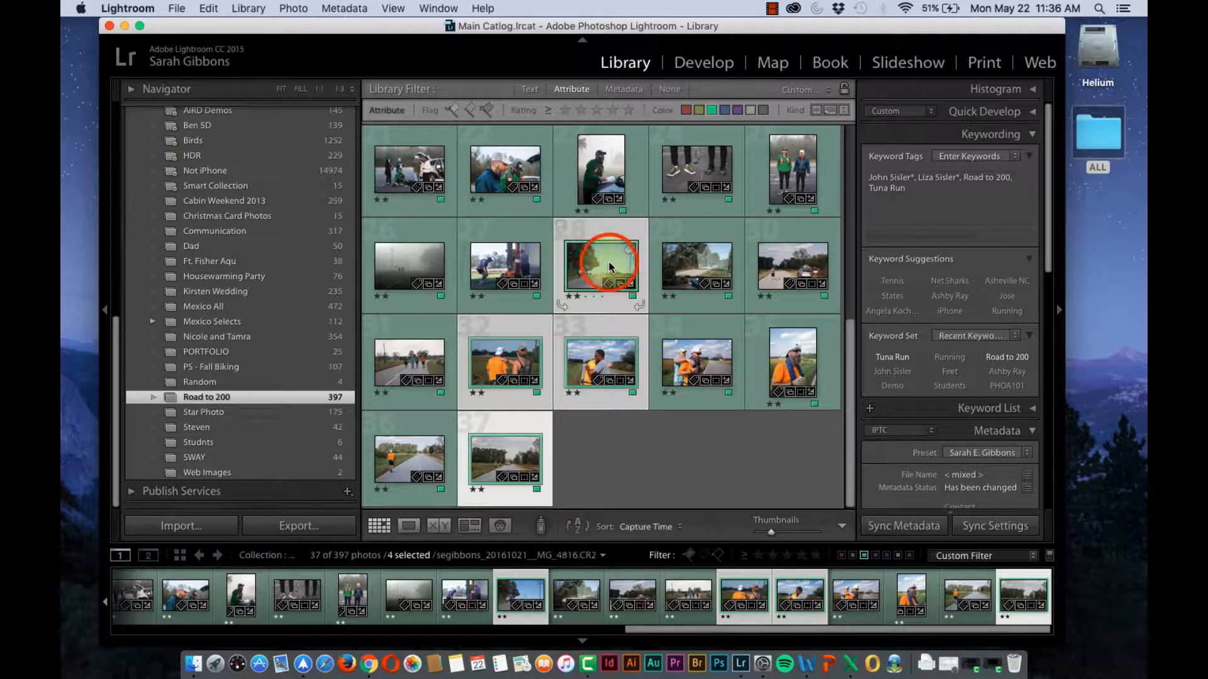
left_click(611, 439)
Select the four consecutive photos 32 through 35 and open the export settings for them
left_click(497, 351)
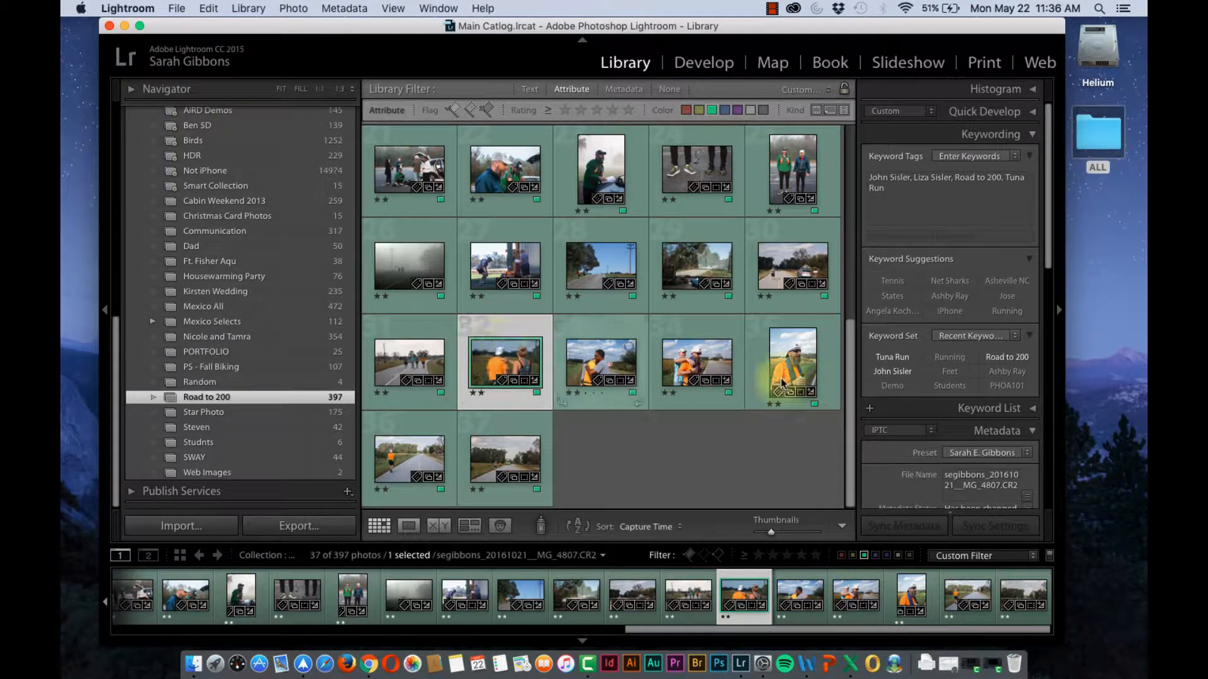
left_click(796, 366, "shift")
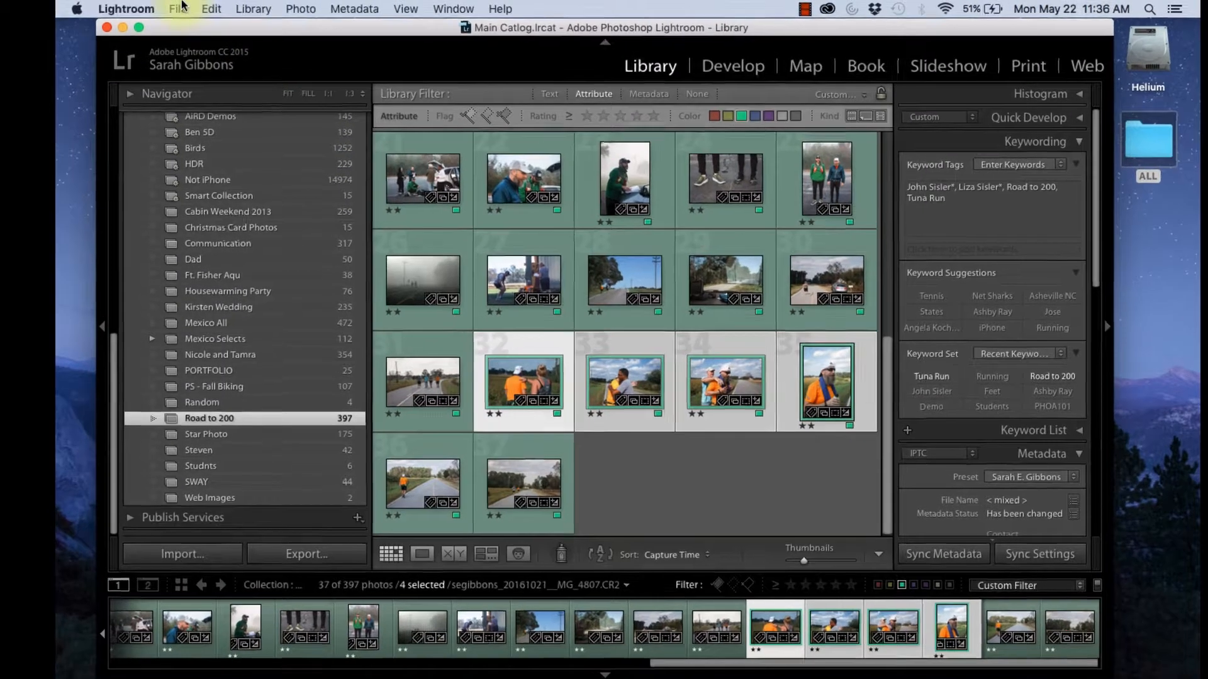
left_click(176, 9)
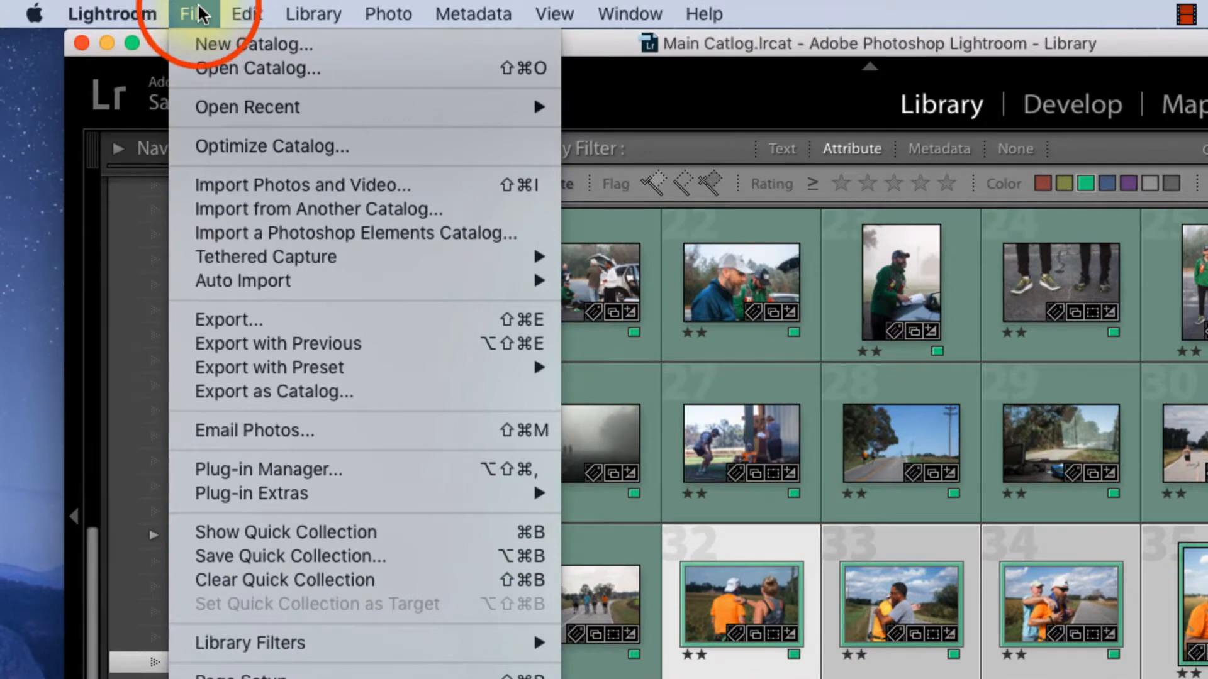
left_click(213, 322)
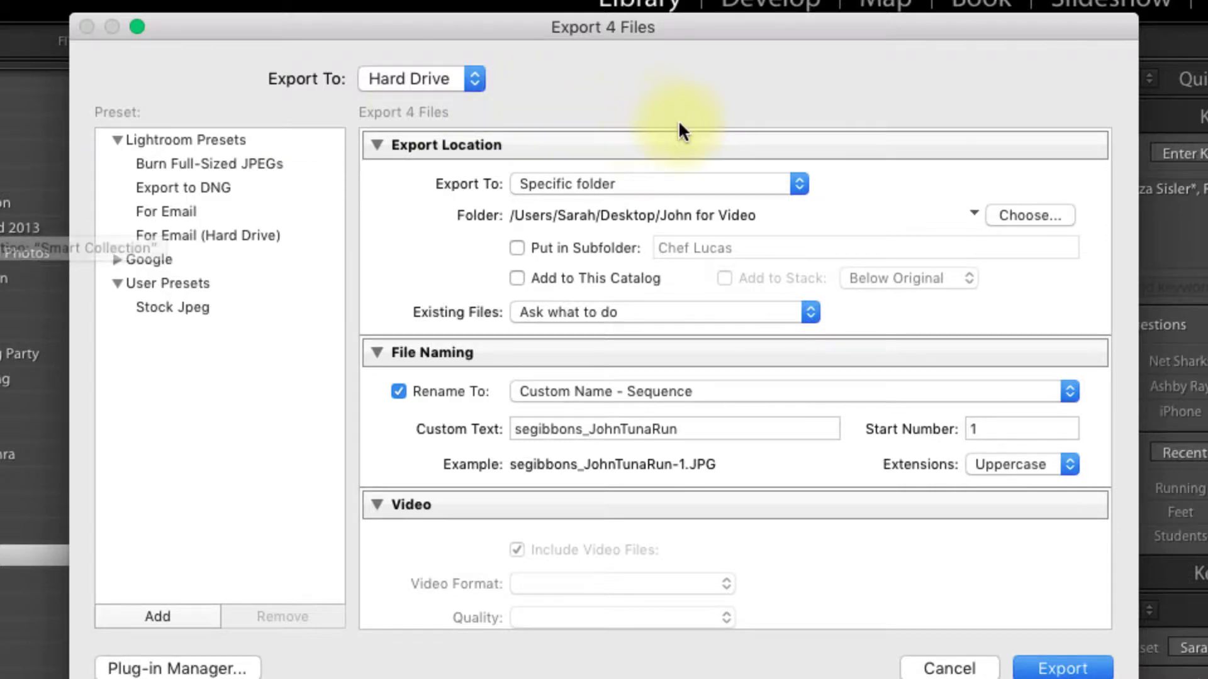
Review the export destinations, the Google presets and the location choices, keeping Hard Drive and Specific folder
left_click(468, 71)
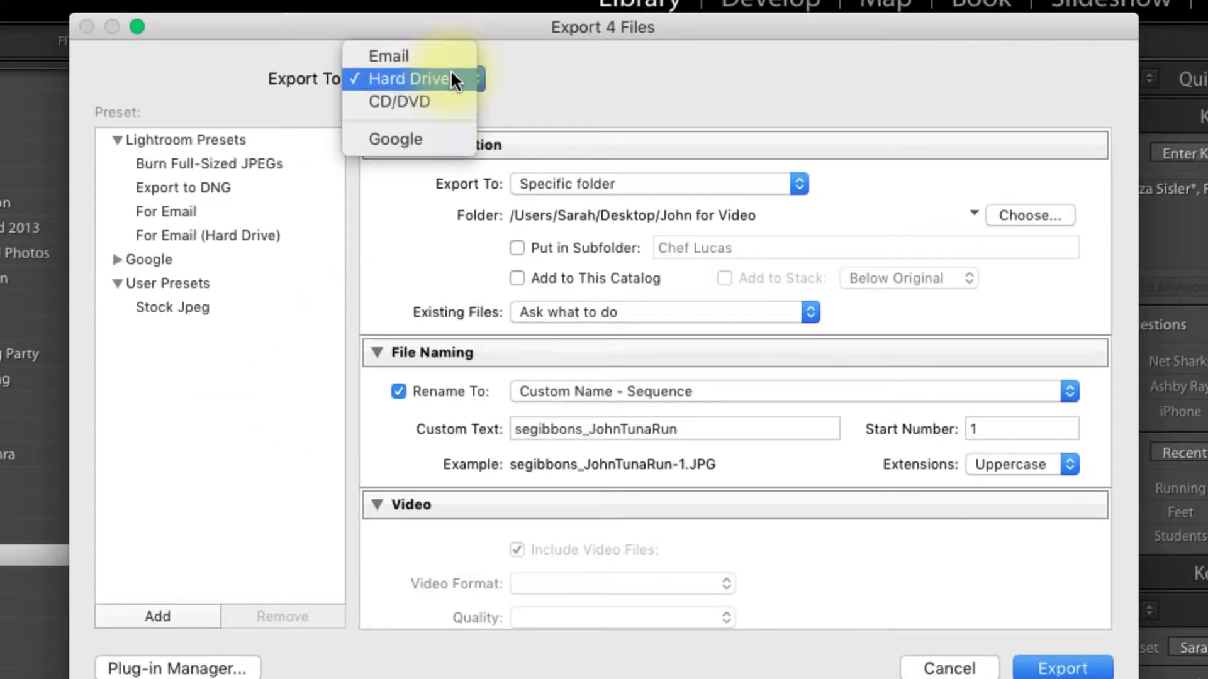
left_click(451, 72)
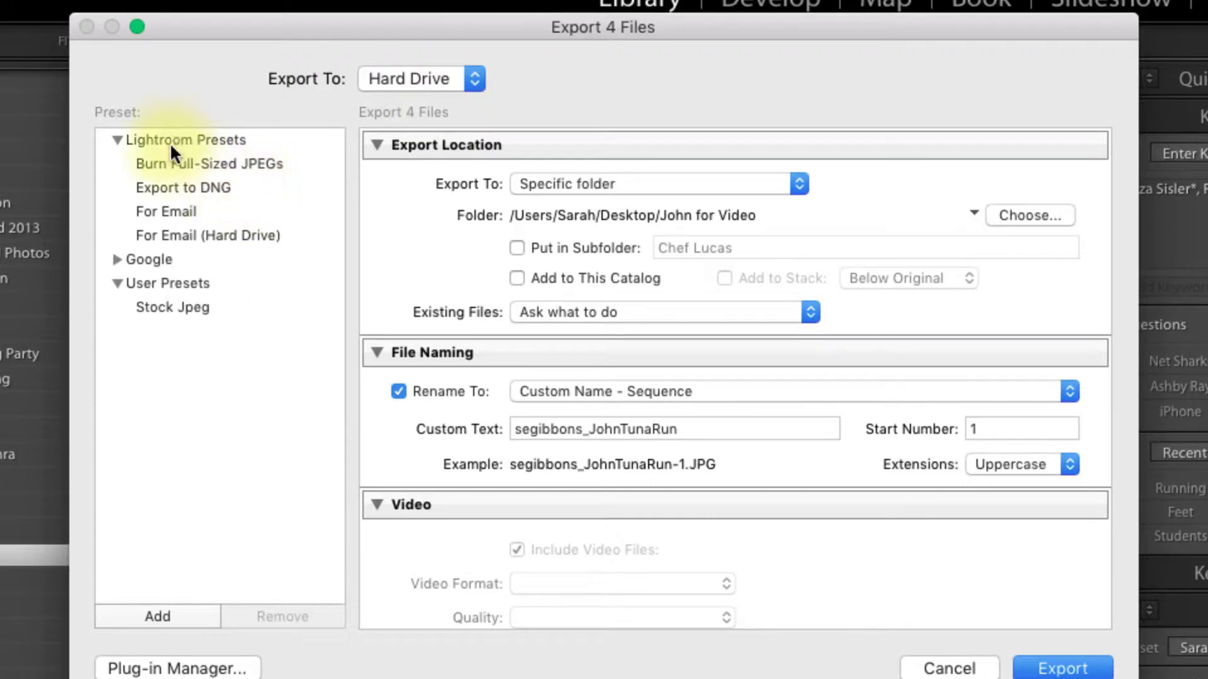
left_click(116, 257)
left_click(116, 257)
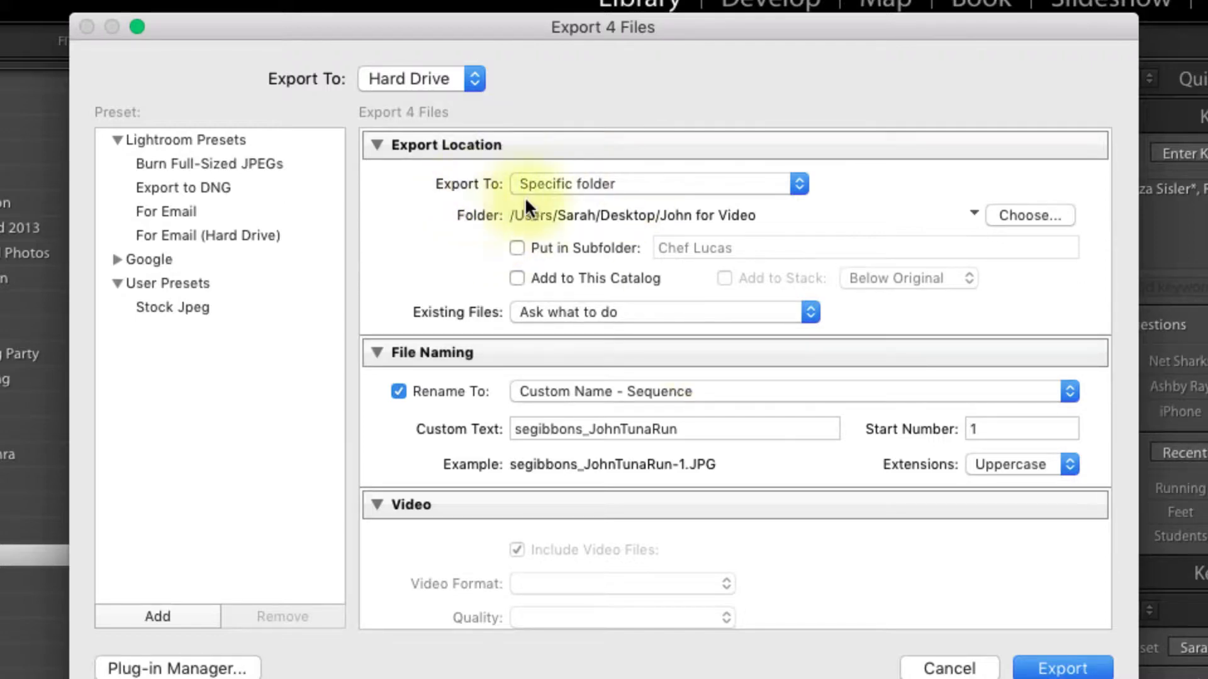
left_click(636, 181)
left_click(636, 182)
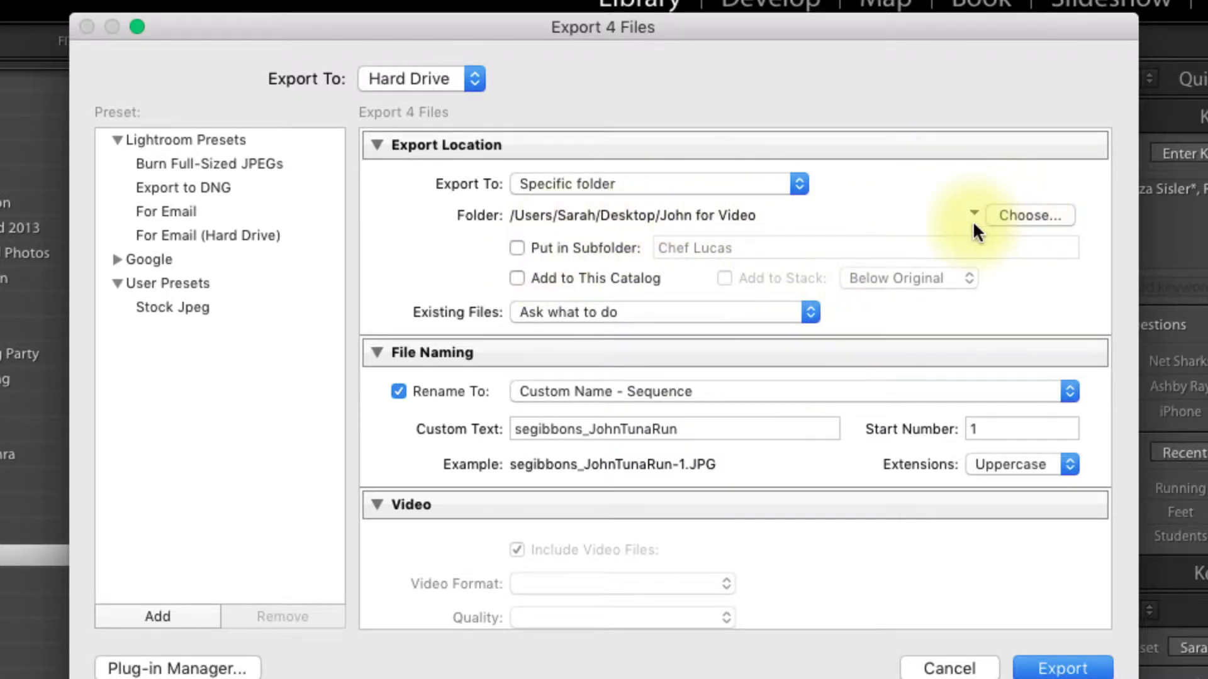
Create a folder named Test Export on the Desktop and choose it as the export folder
left_click(1010, 217)
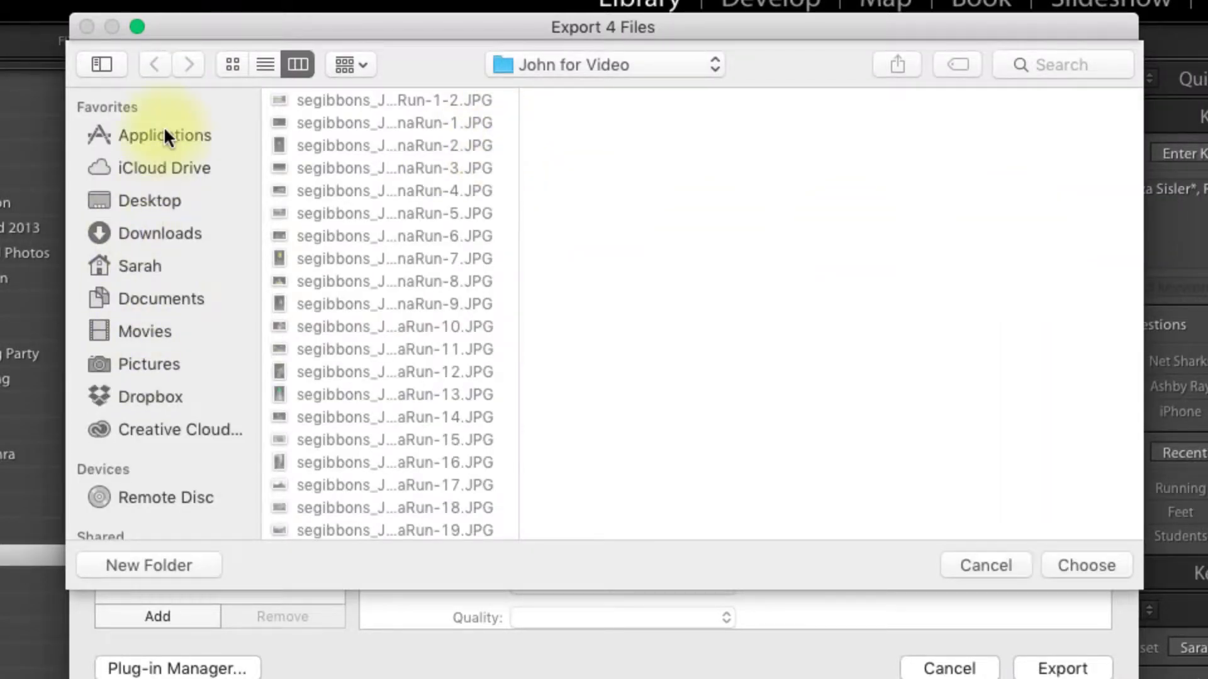
left_click(160, 200)
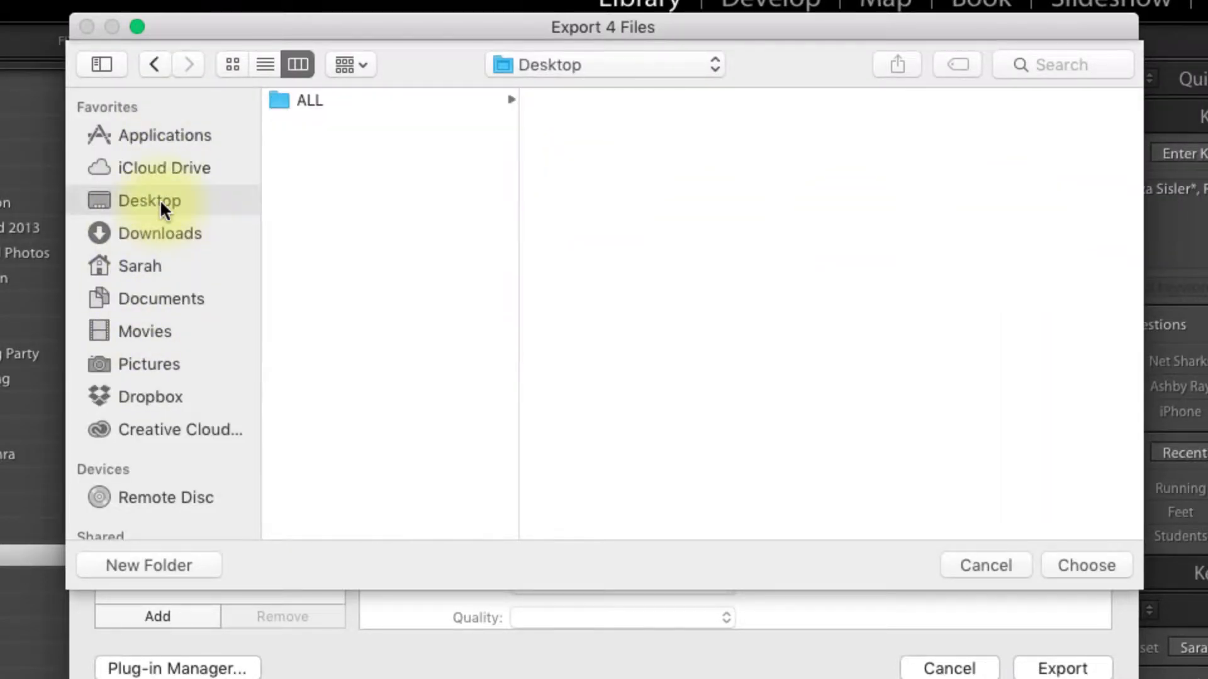
left_click(161, 563)
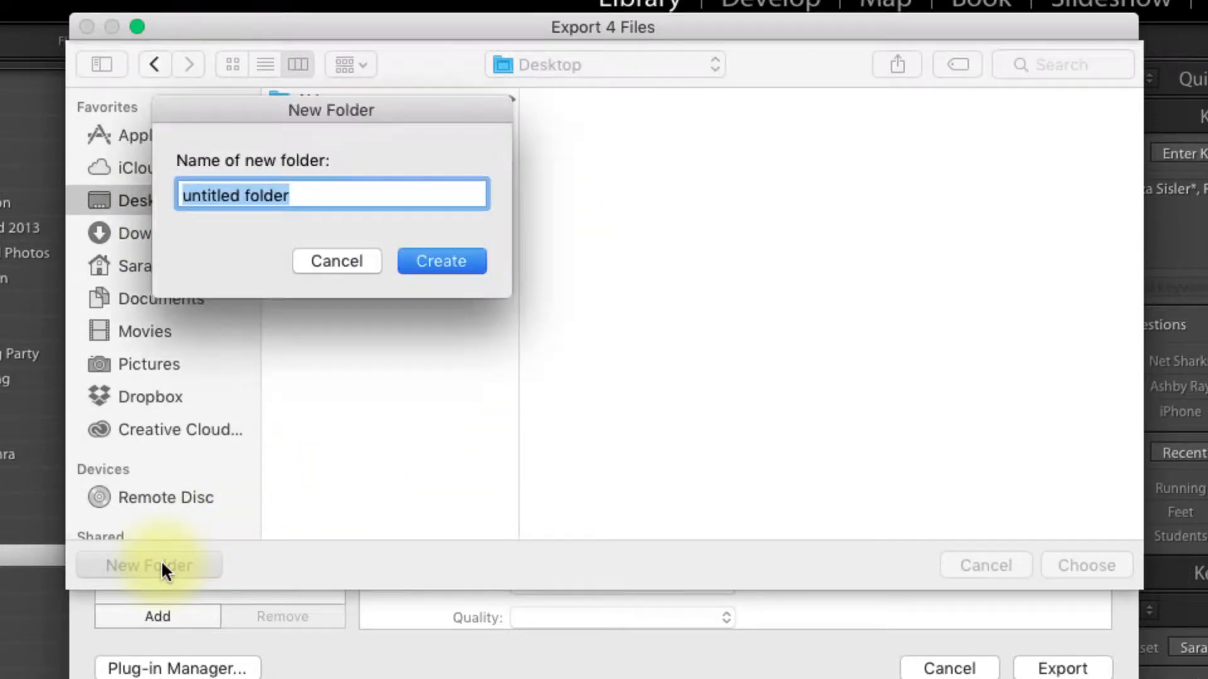
type("TEs")
key("BackSpace")
key("BackSpace")
type("es")
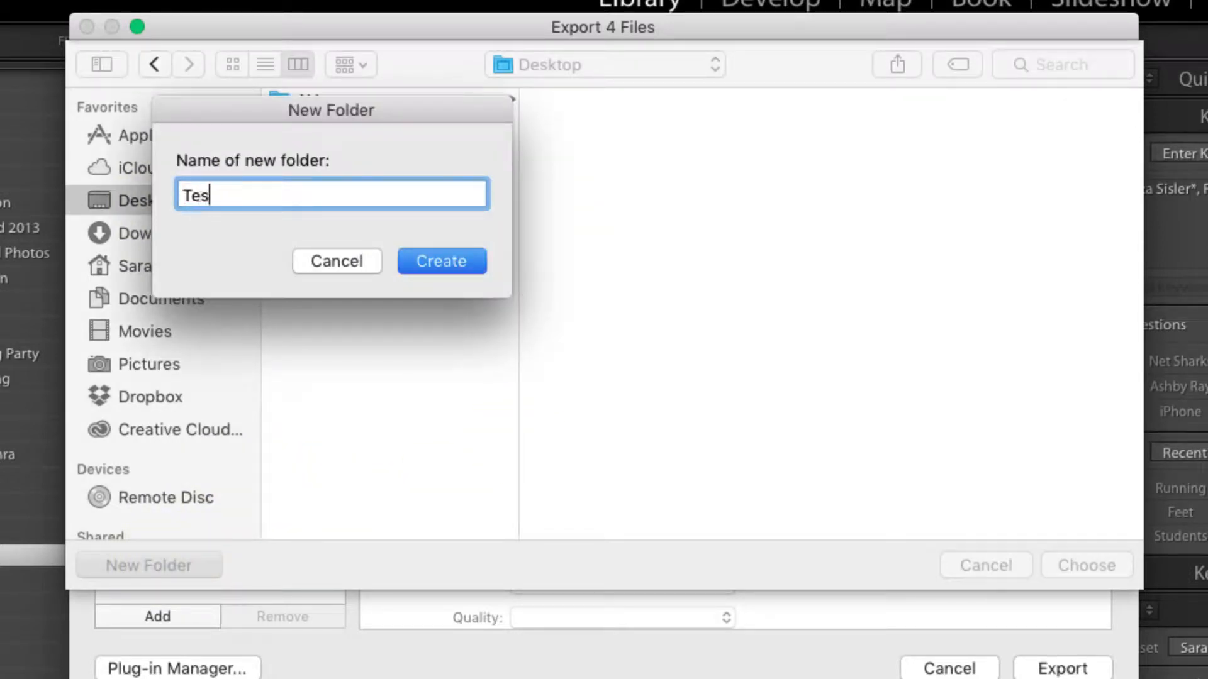
type("t Export")
left_click(469, 270)
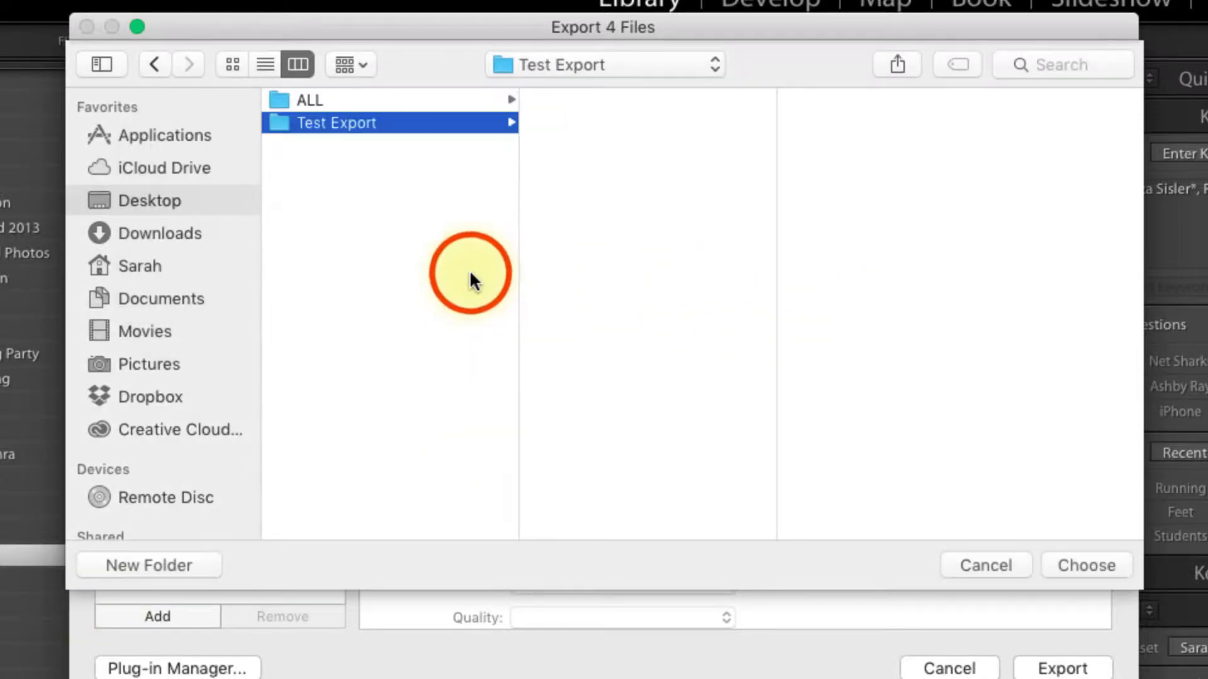
left_click(1102, 564)
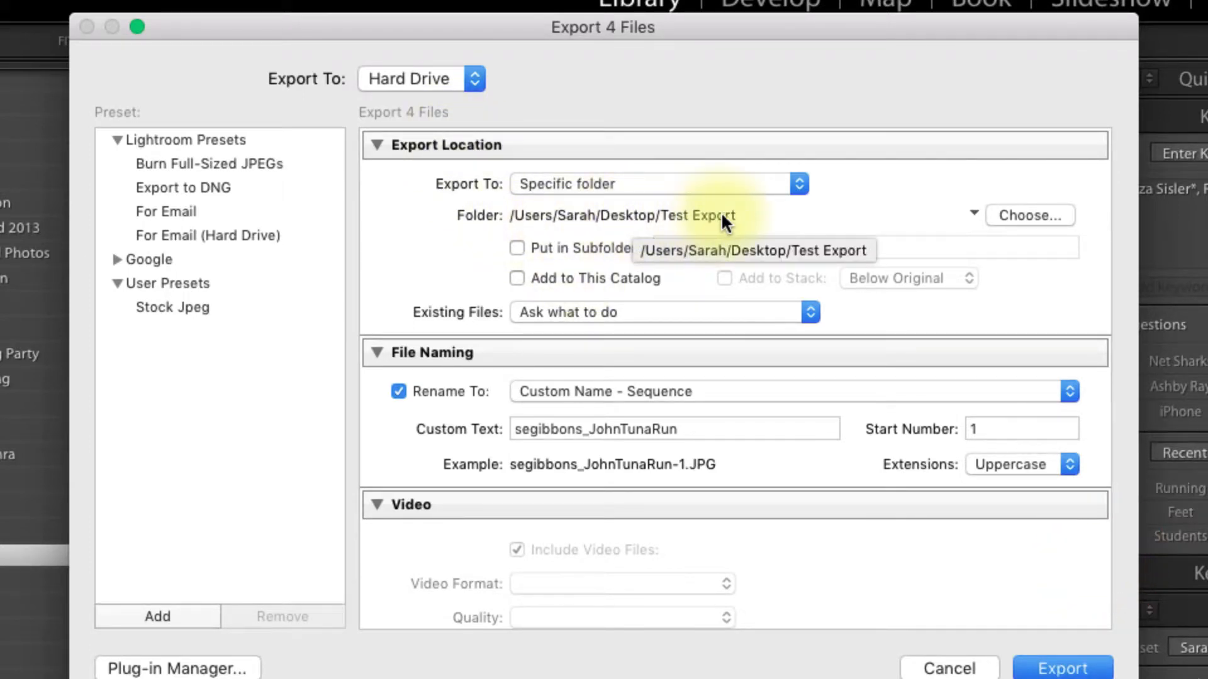
Put the exported files in a subfolder named with the runner's first name followed by "'s Run_"
left_click(517, 247)
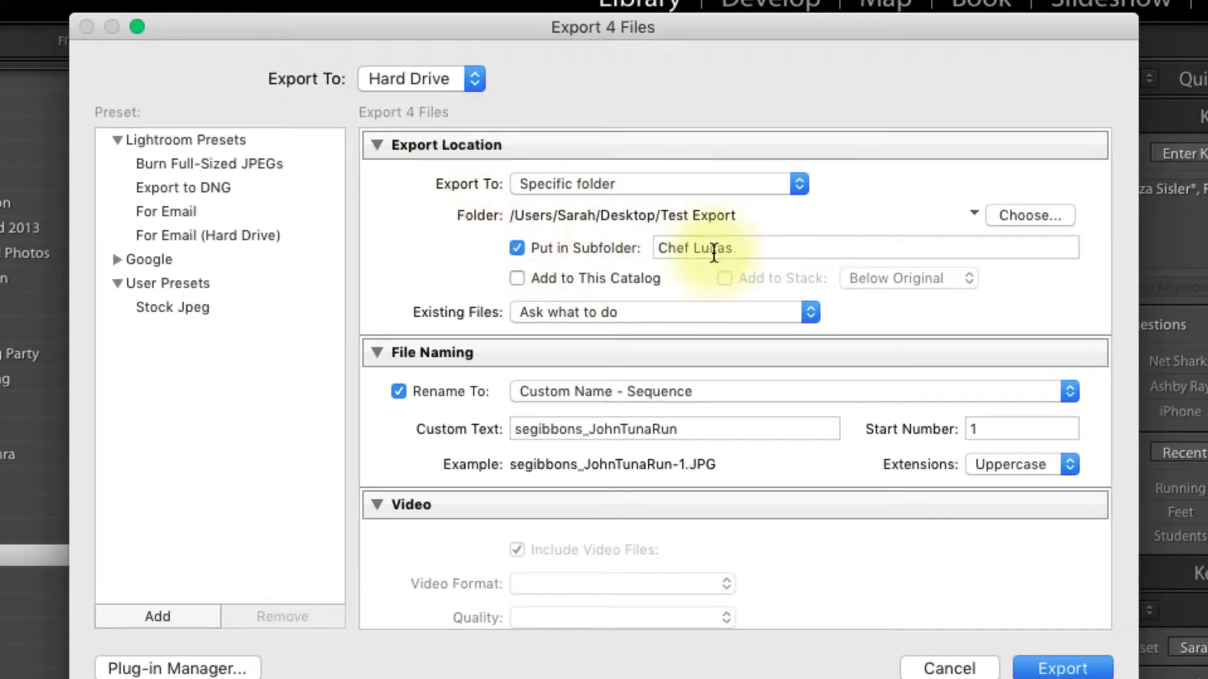
triple_click(733, 250)
type("Jpo")
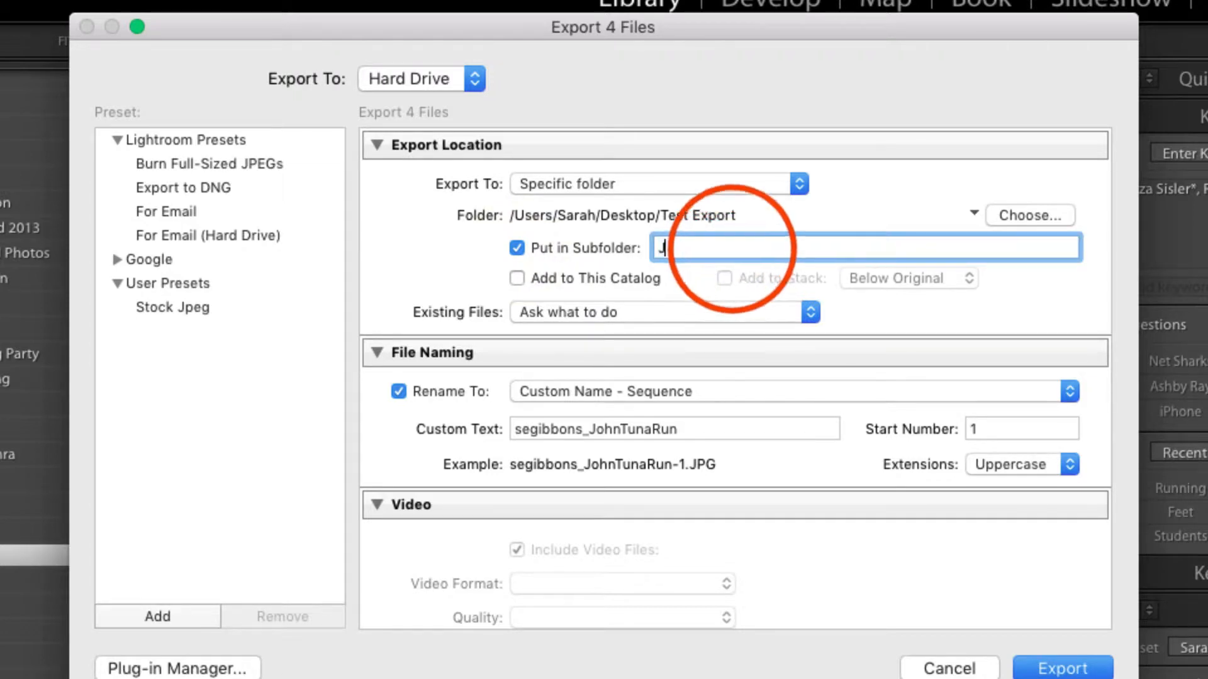
key("BackSpace")
key("BackSpace")
type("ohn J")
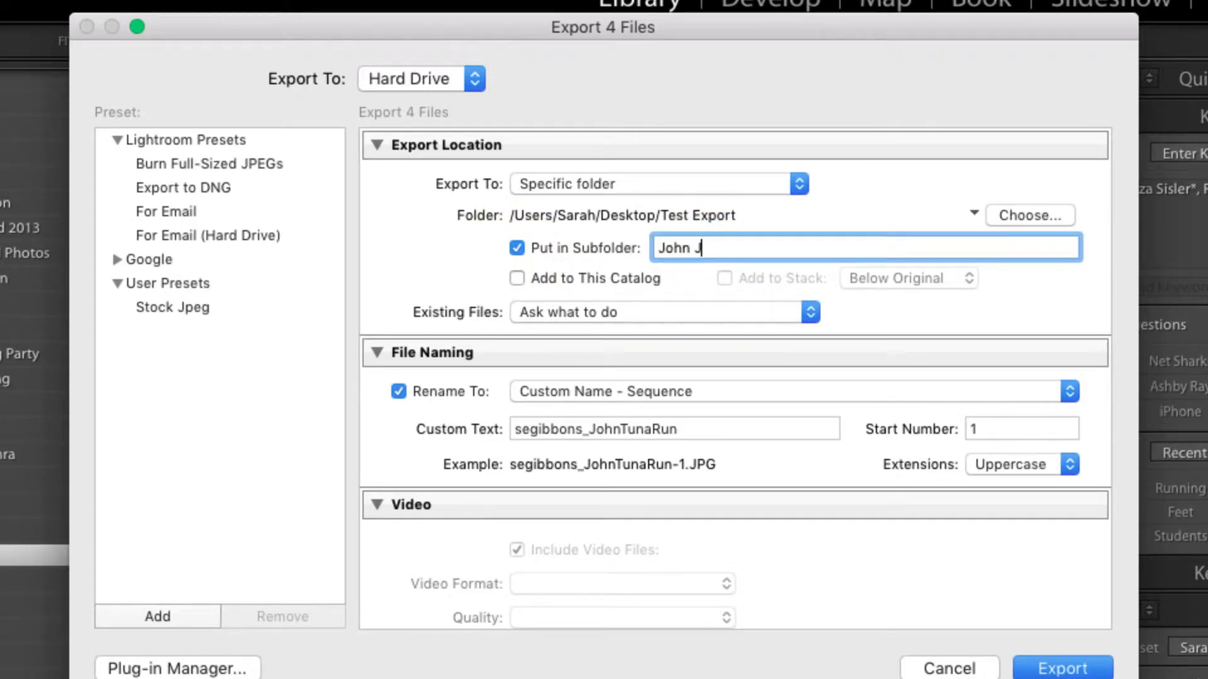
key("BackSpace")
type("'s Run")
left_click(431, 253)
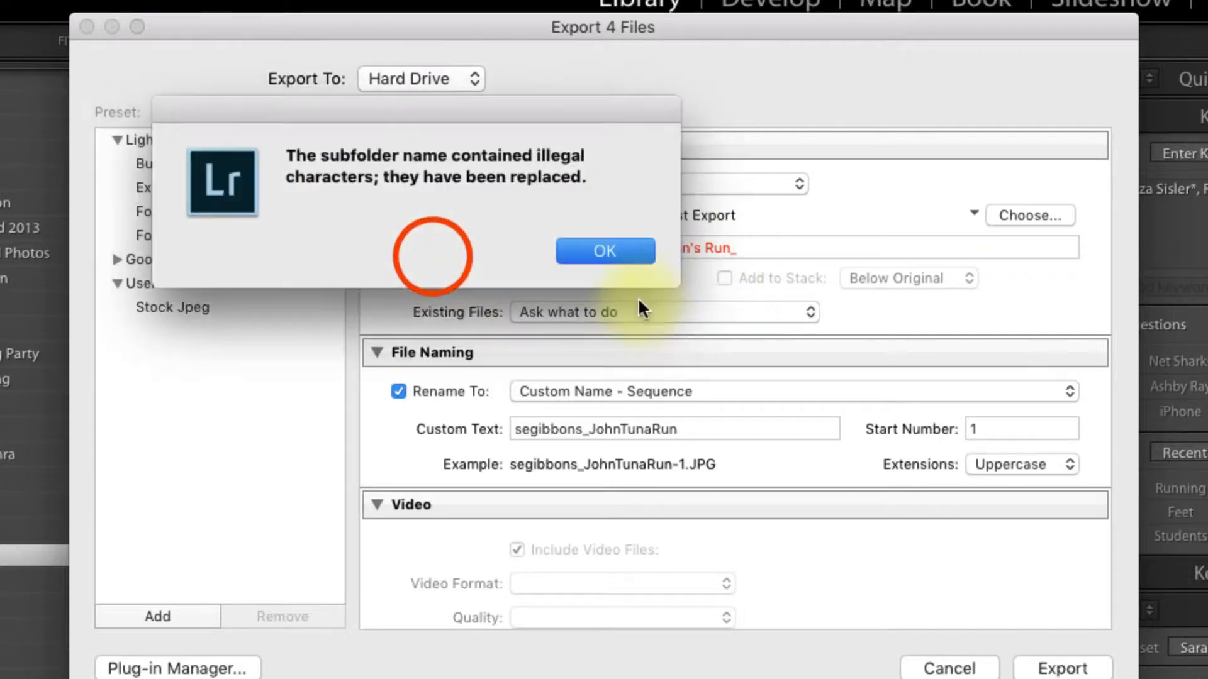
left_click(618, 257)
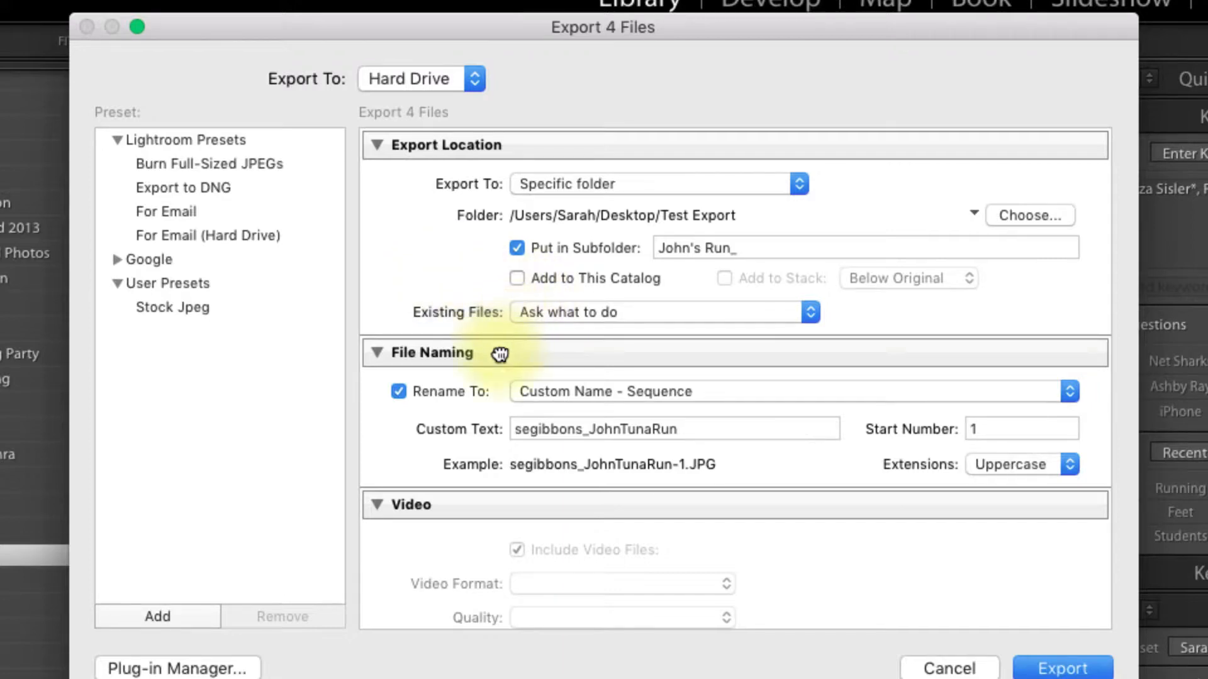
Review the existing-file handling and file-naming options, keeping Ask what to do and renaming by Custom Name - Sequence
left_click(648, 311)
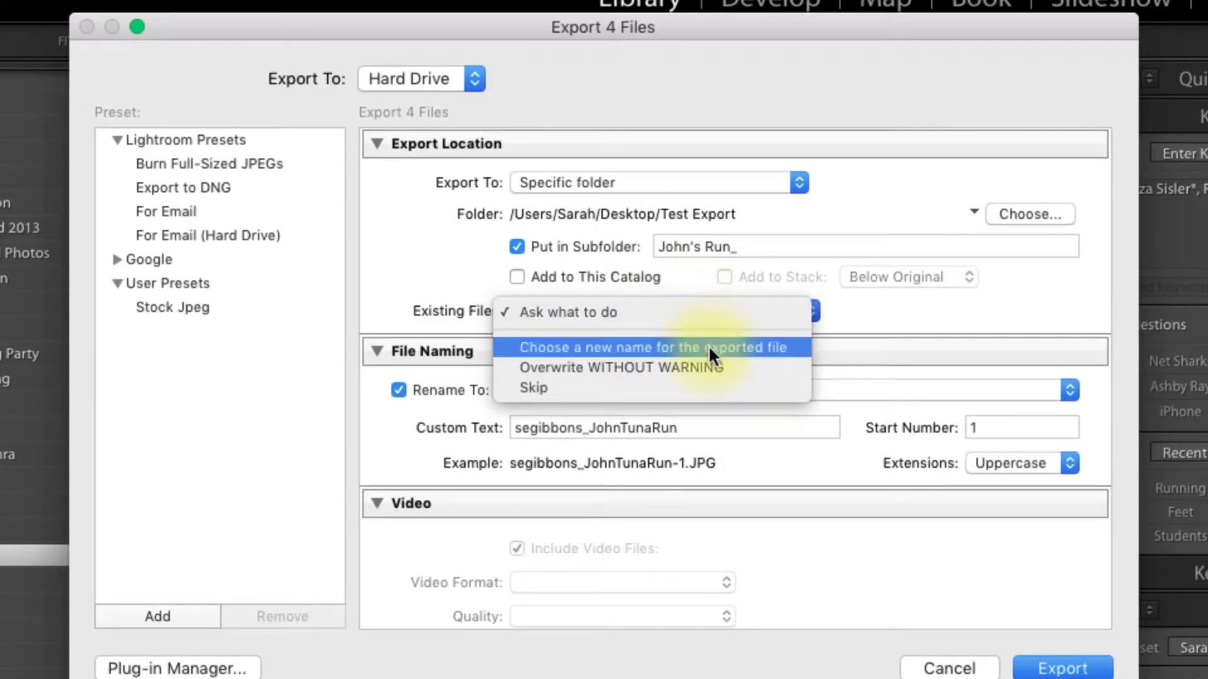
left_click(667, 306)
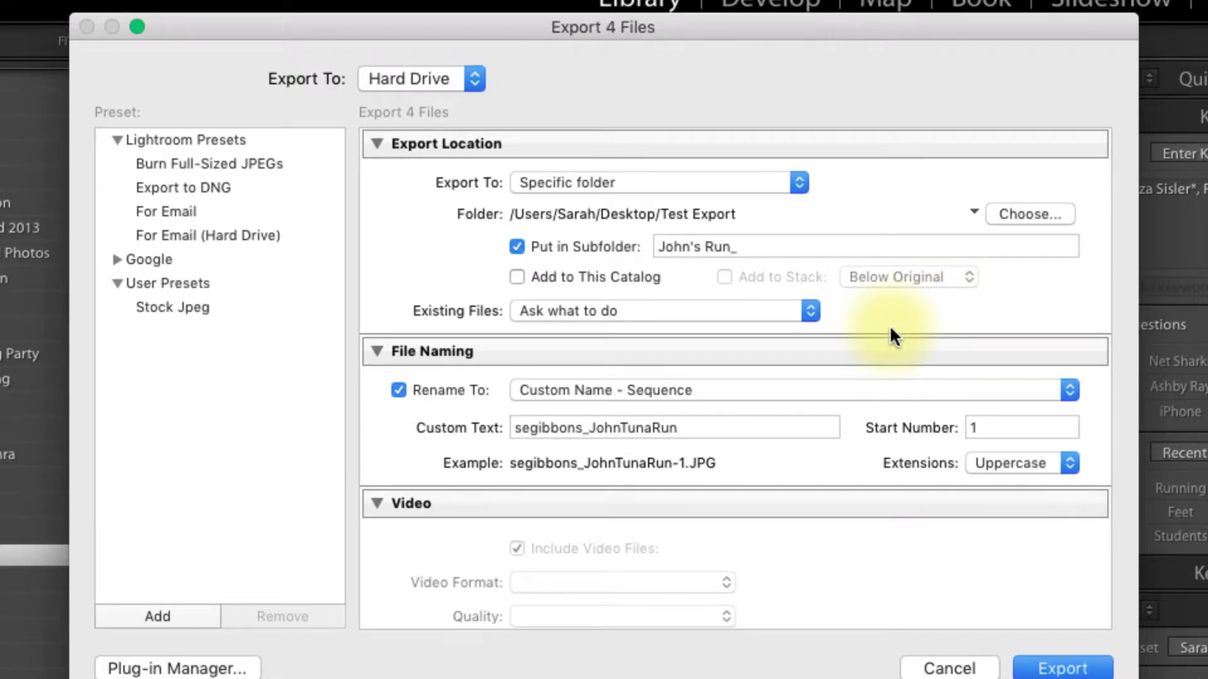
left_click(398, 390)
left_click(398, 390)
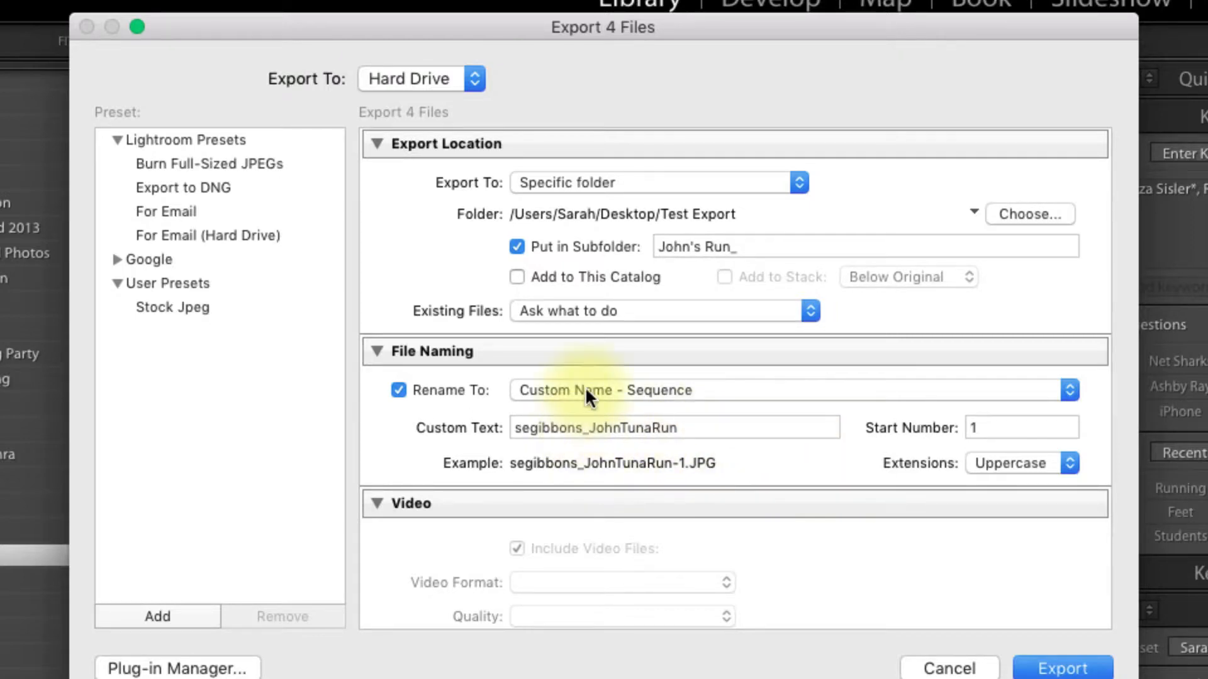
left_click(582, 428)
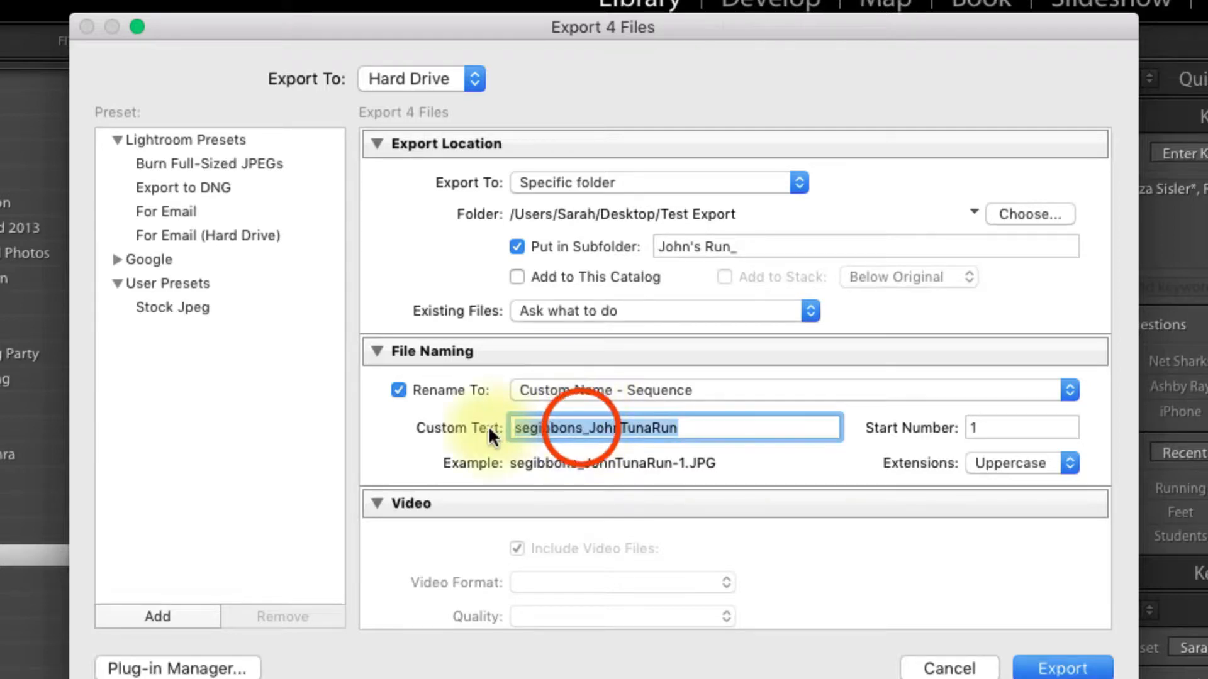
left_click(580, 428)
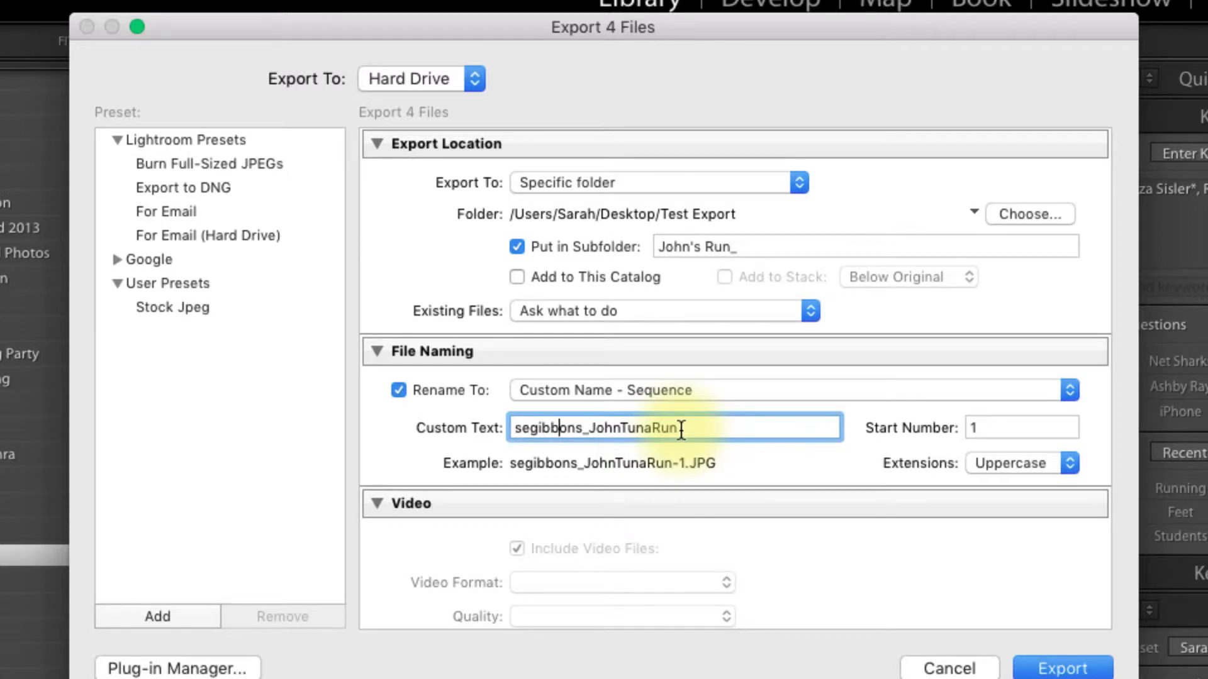
left_click(671, 390)
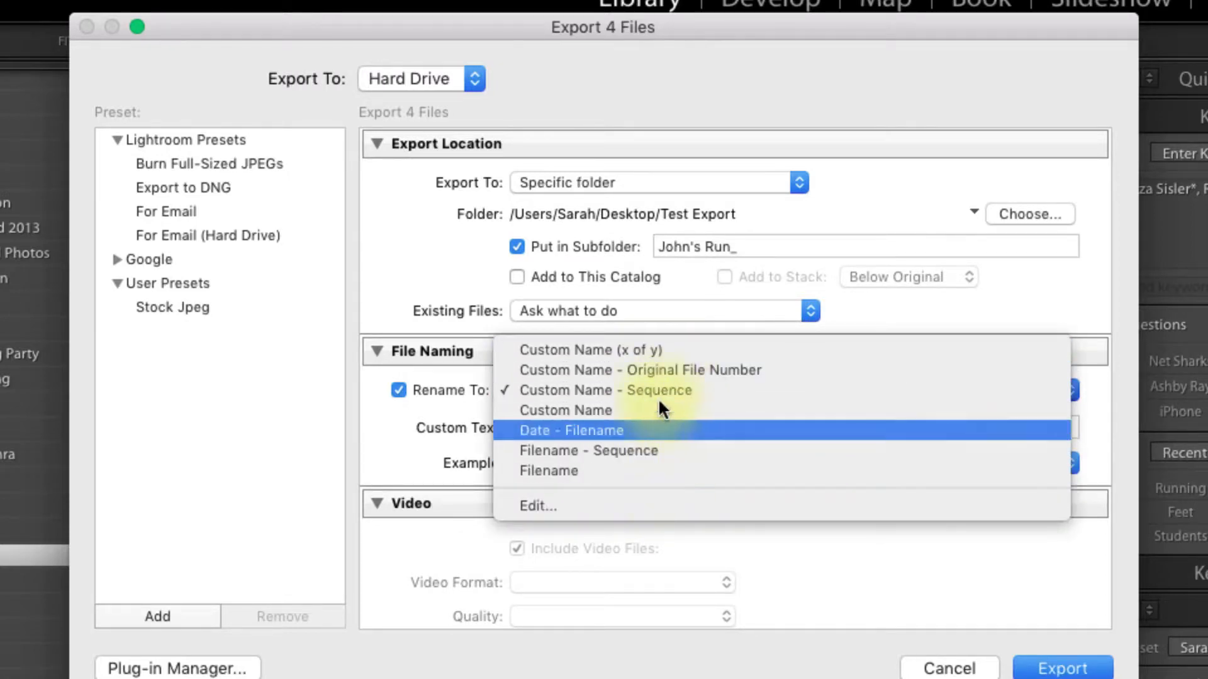
left_click(439, 467)
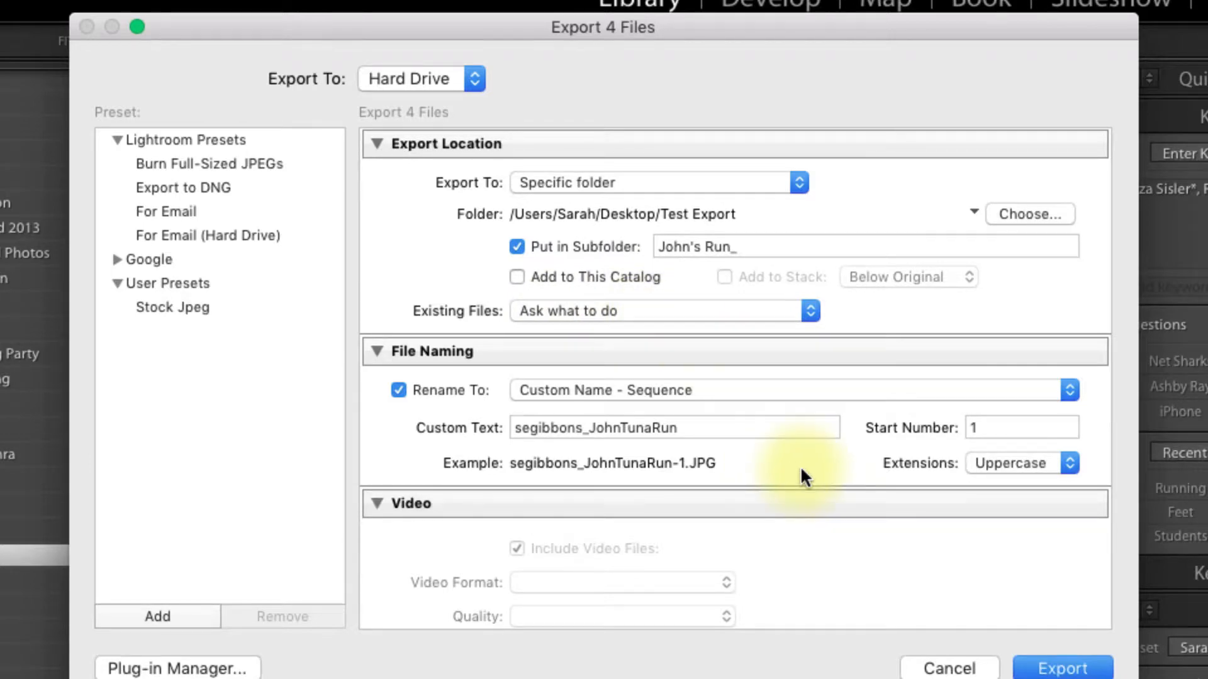
Review the image format and color space options in the file settings, keeping JPEG and sRGB
scroll(799, 471, "down", 5)
scroll(800, 473, "down", 5)
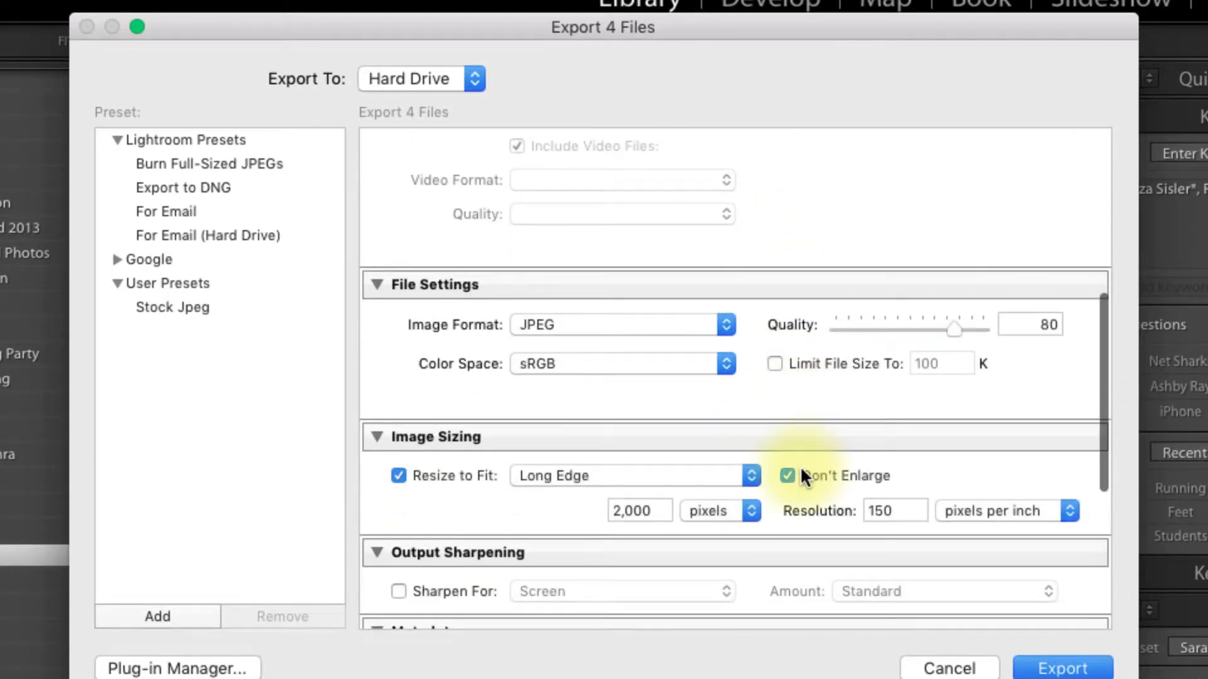
left_click(605, 326)
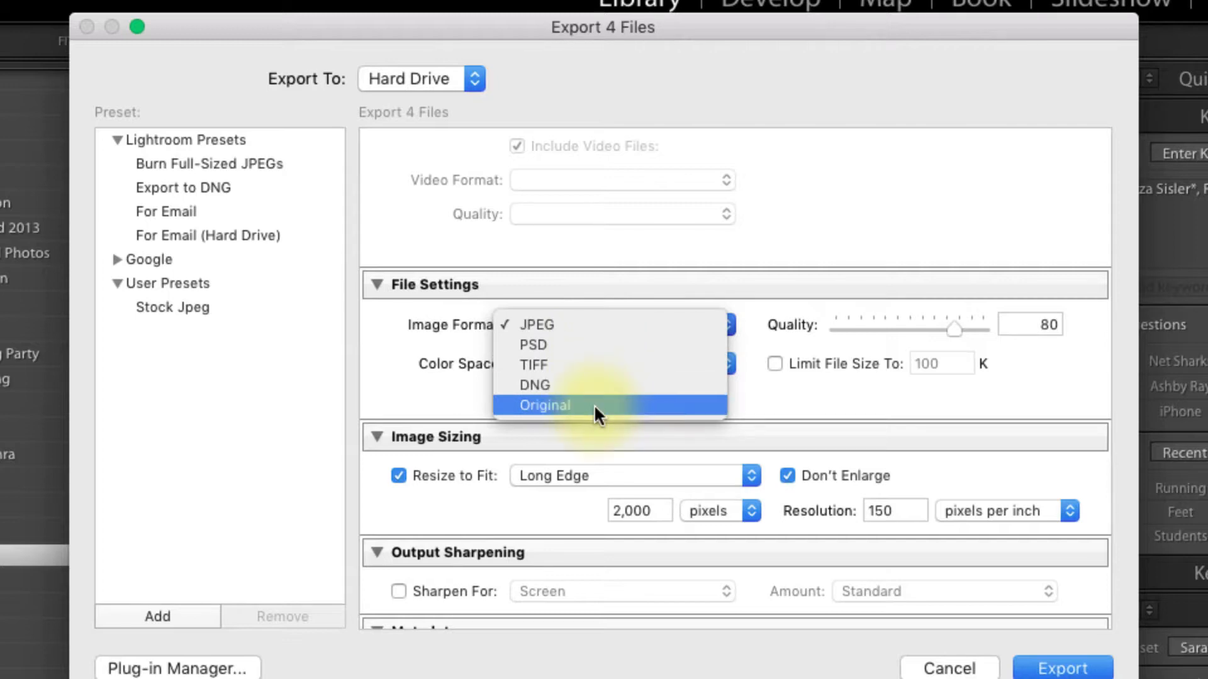
left_click(592, 325)
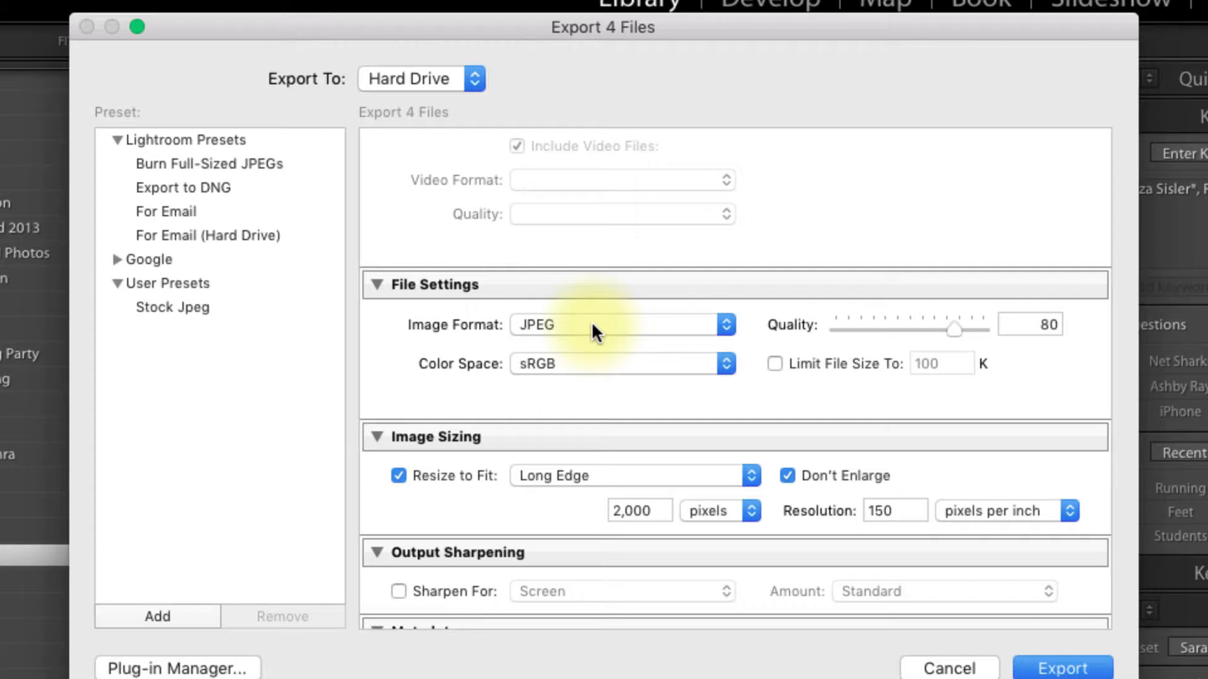
left_click(554, 363)
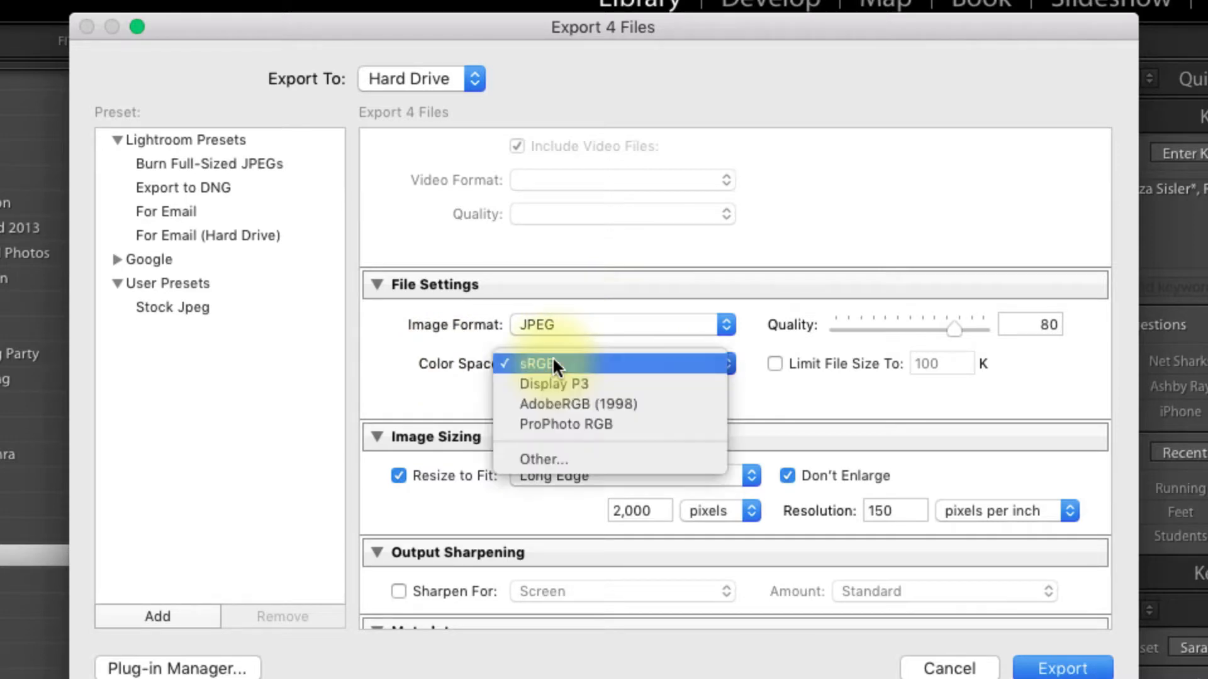
left_click(612, 364)
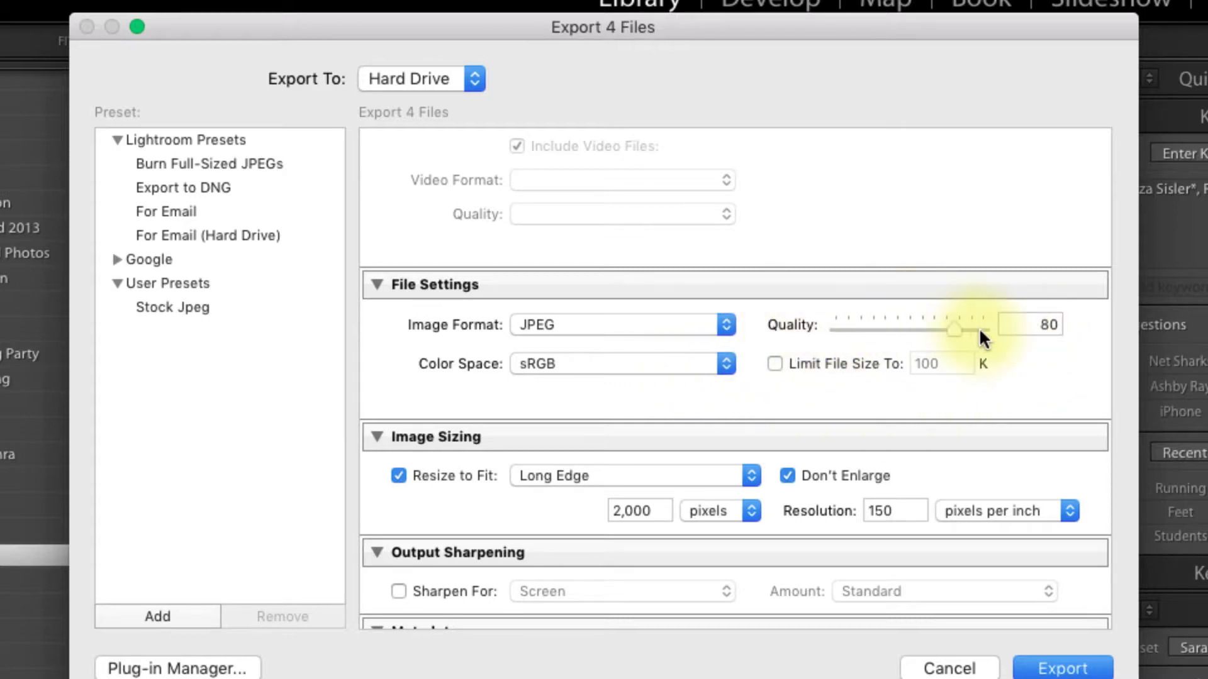
Set the export resolution to 72 pixels per inch in the image sizing settings
scroll(722, 405, "down", 3)
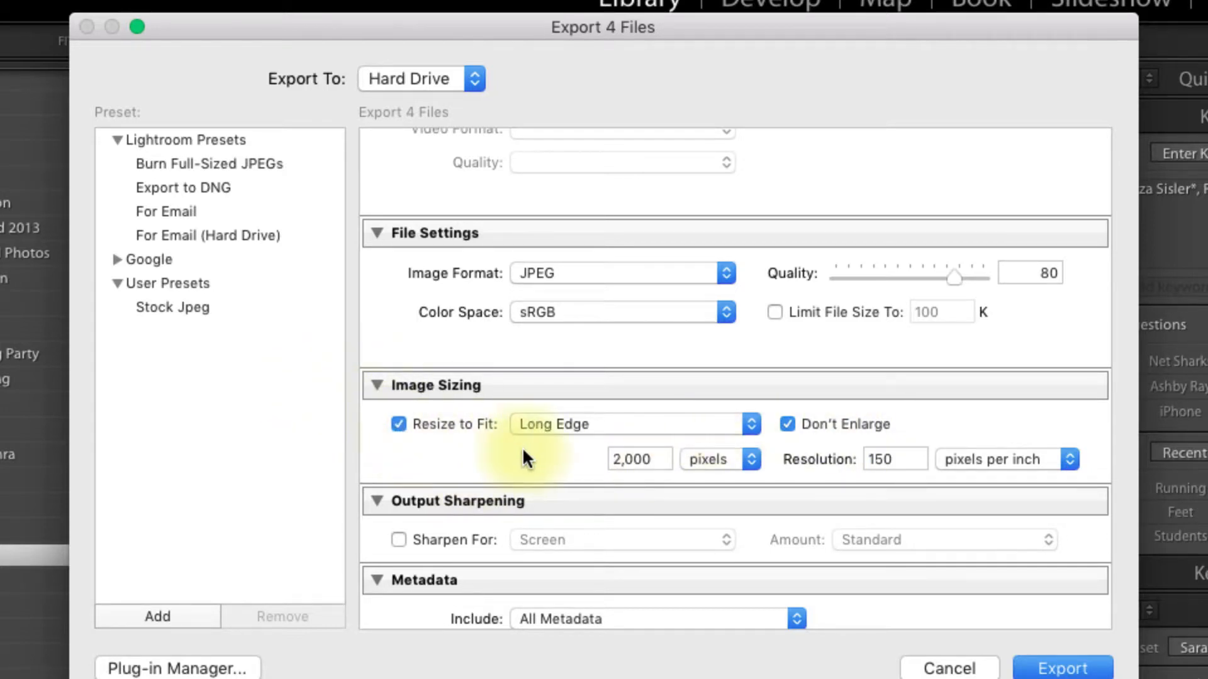
double_click(888, 459)
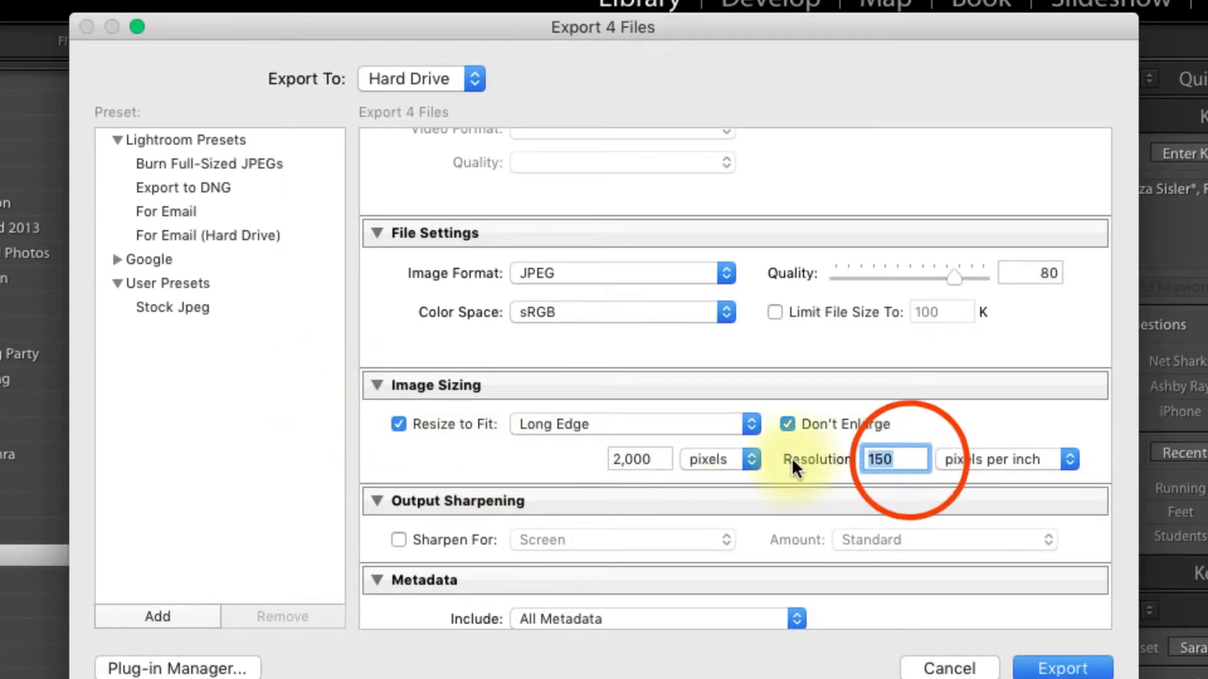
type("72")
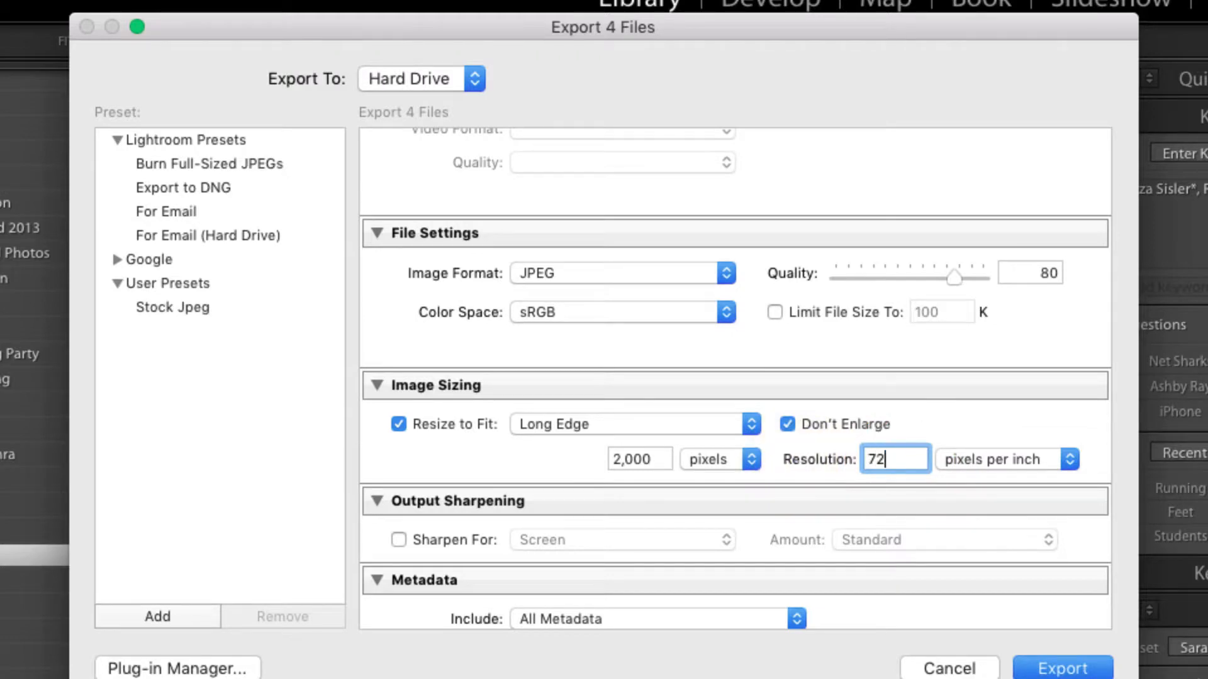
left_click(847, 453)
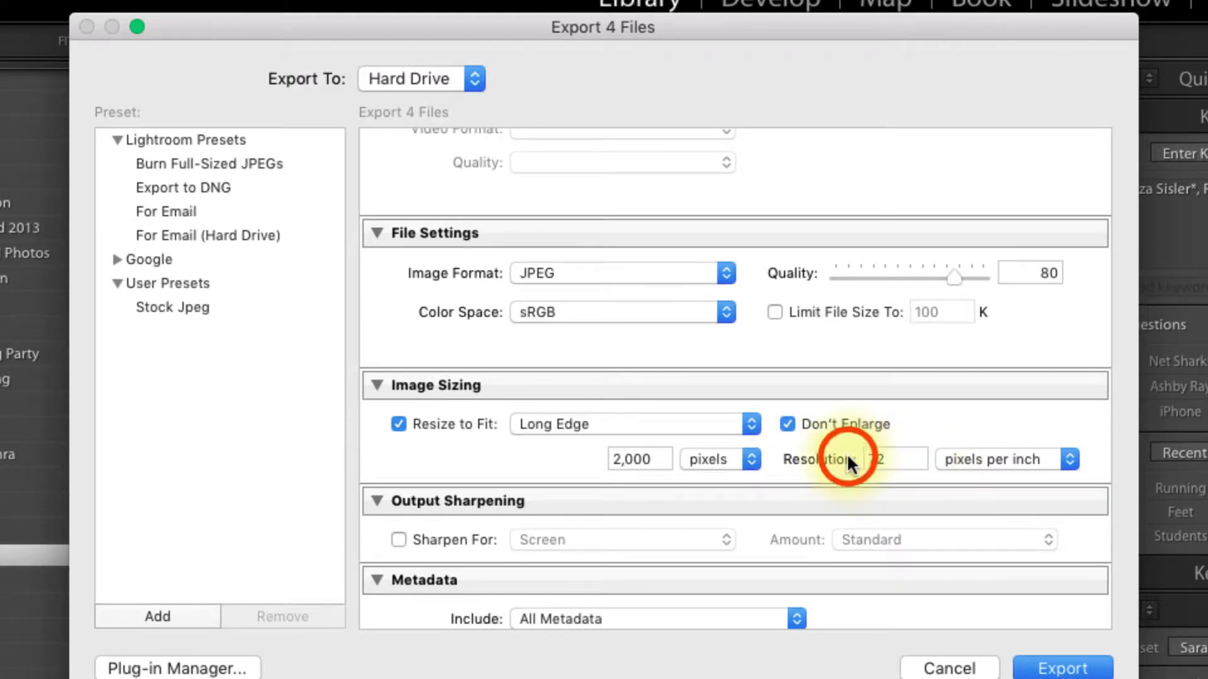
Set the long edge size to 1,000, keeping pixels as the unit
left_click(720, 463)
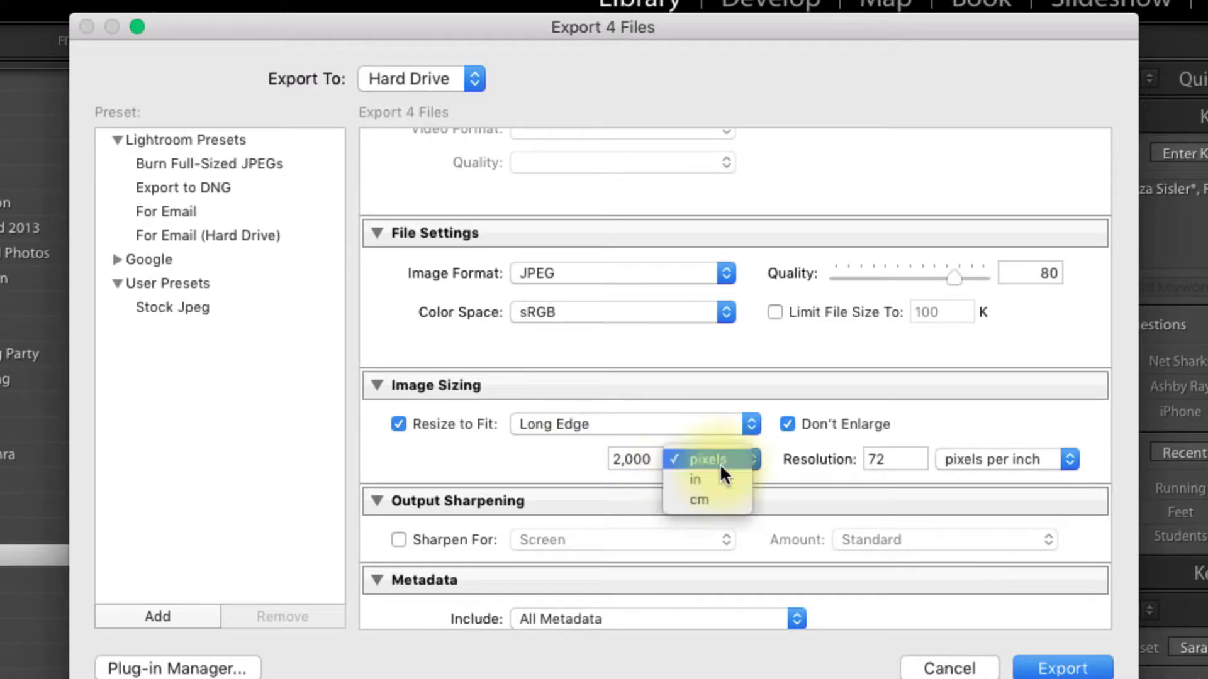
left_click(719, 463)
left_click(719, 463)
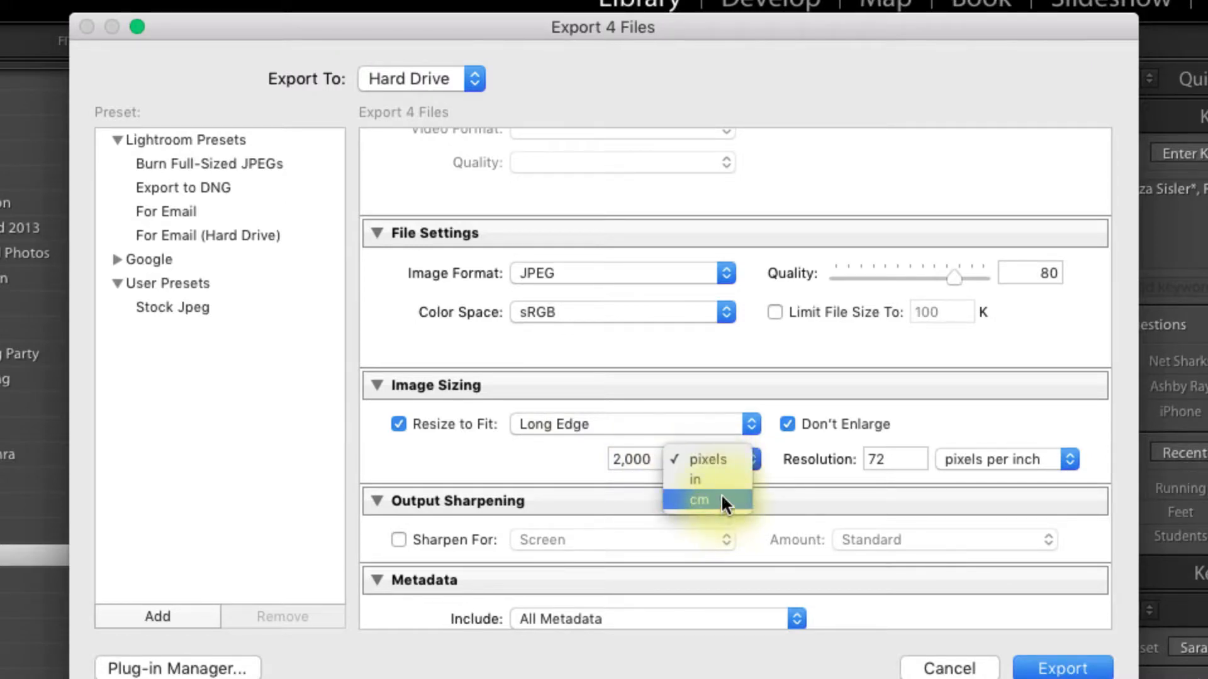
left_click(734, 453)
left_click(623, 466)
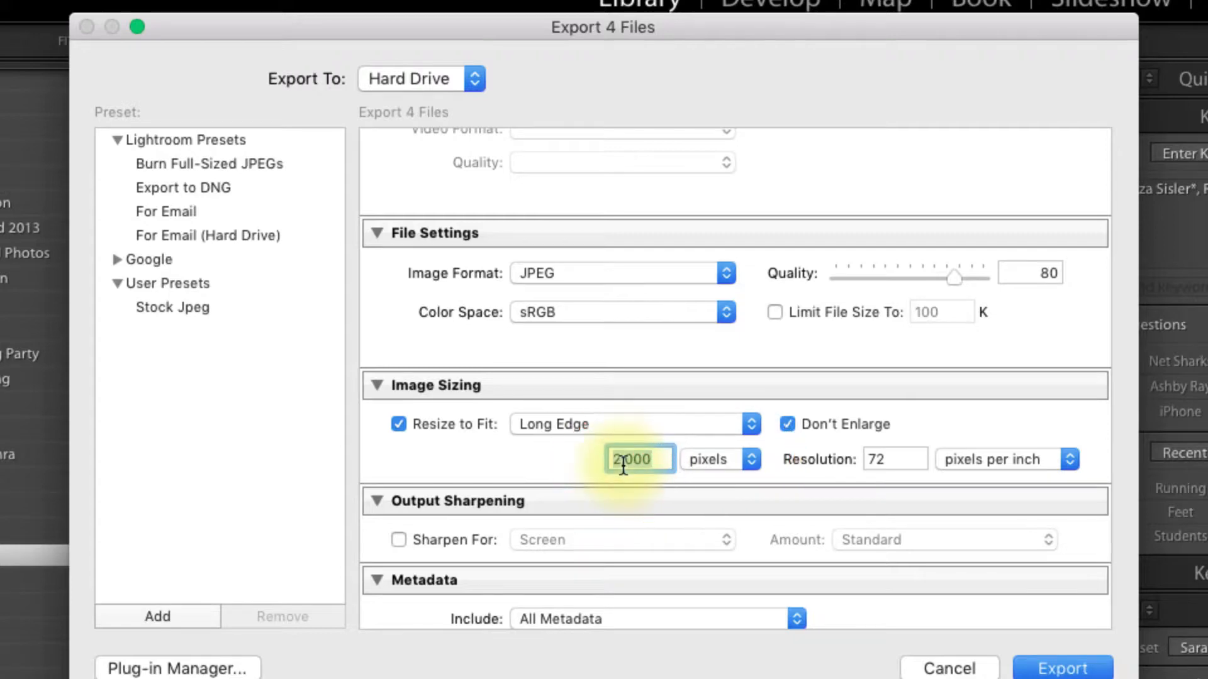
type("1,00")
type("0")
left_click(515, 440)
Try resizing to fit by Width & Height and by Short Edge, and return to Long Edge
left_click(542, 434)
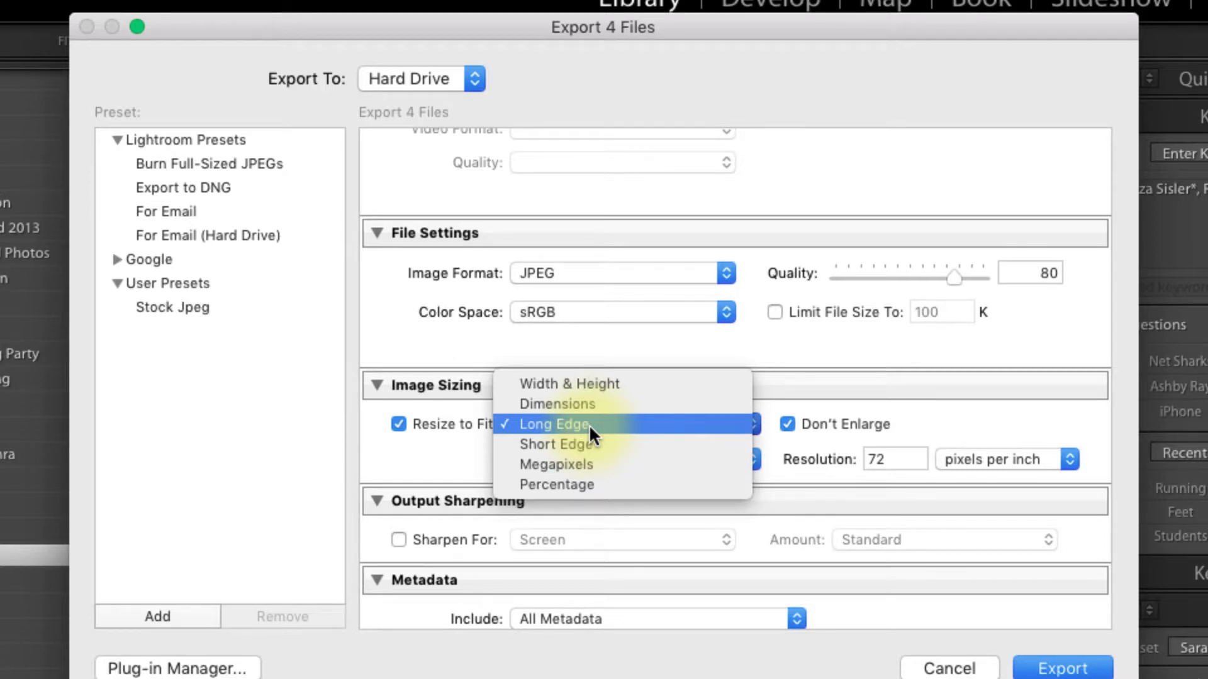
left_click(524, 422)
left_click(532, 425)
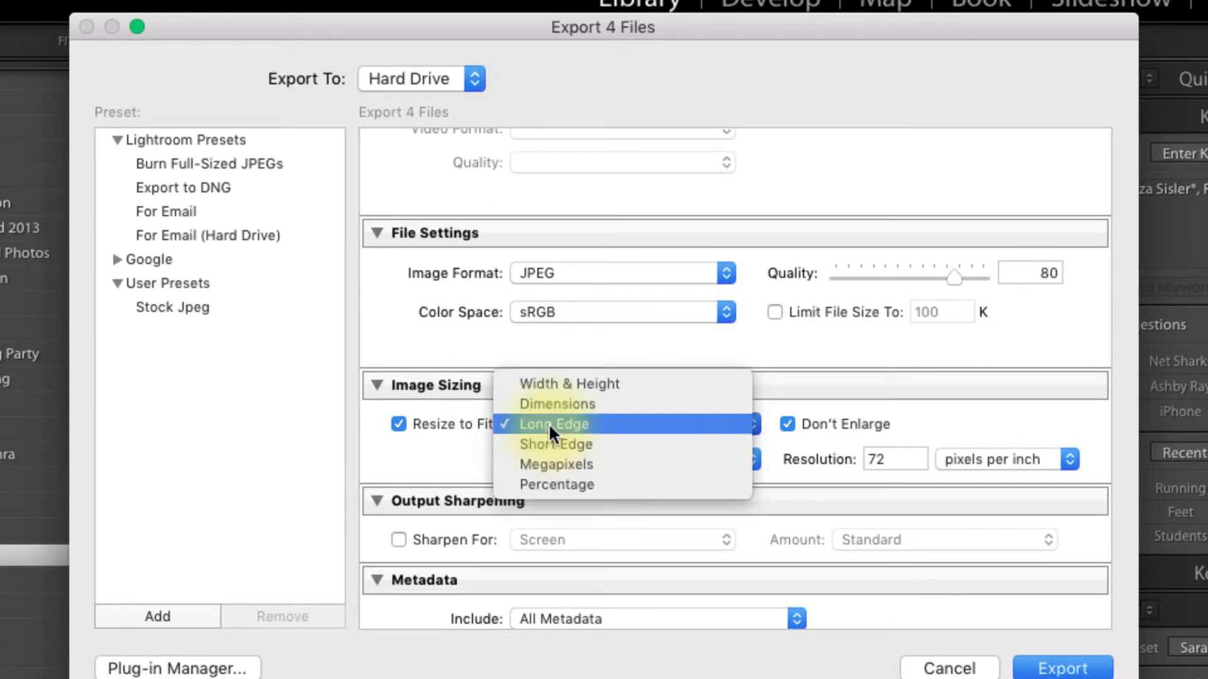
left_click(586, 383)
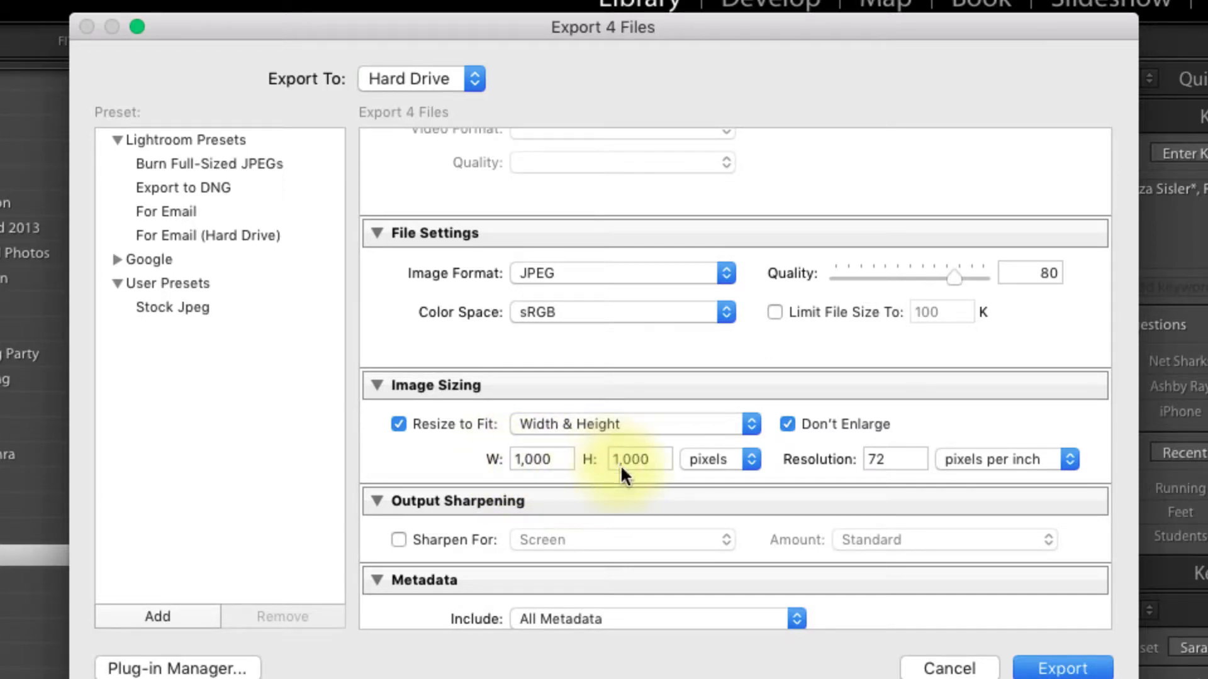
left_click(633, 425)
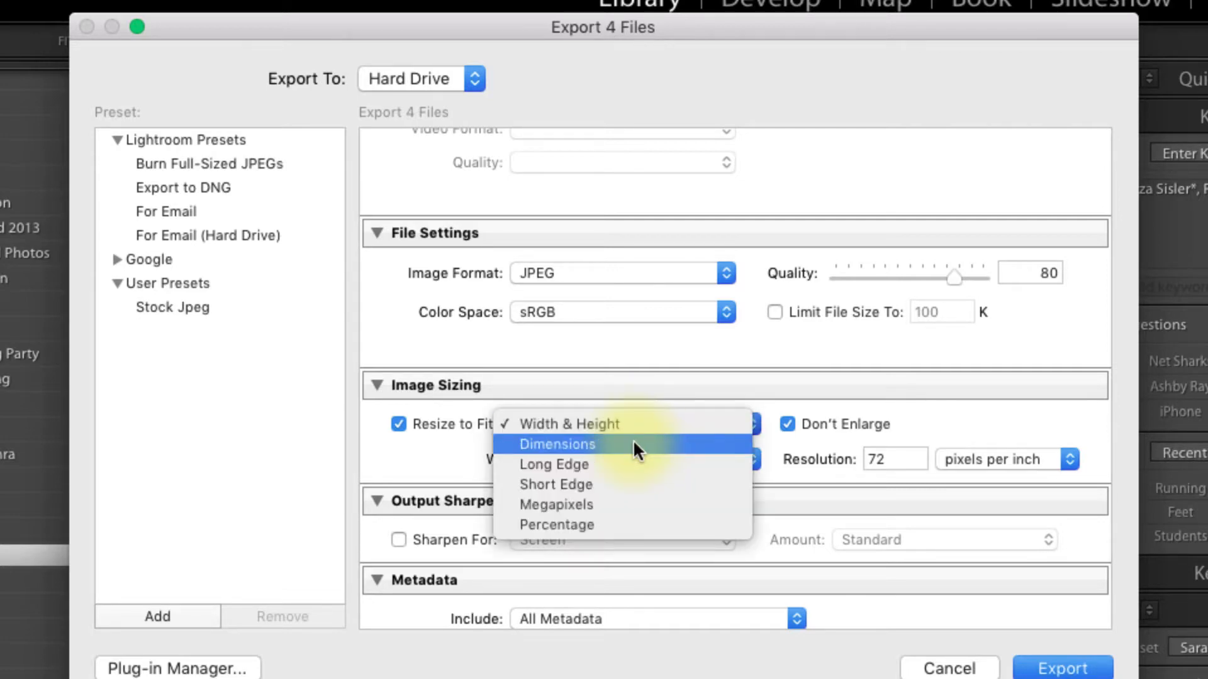
left_click(627, 466)
left_click(622, 425)
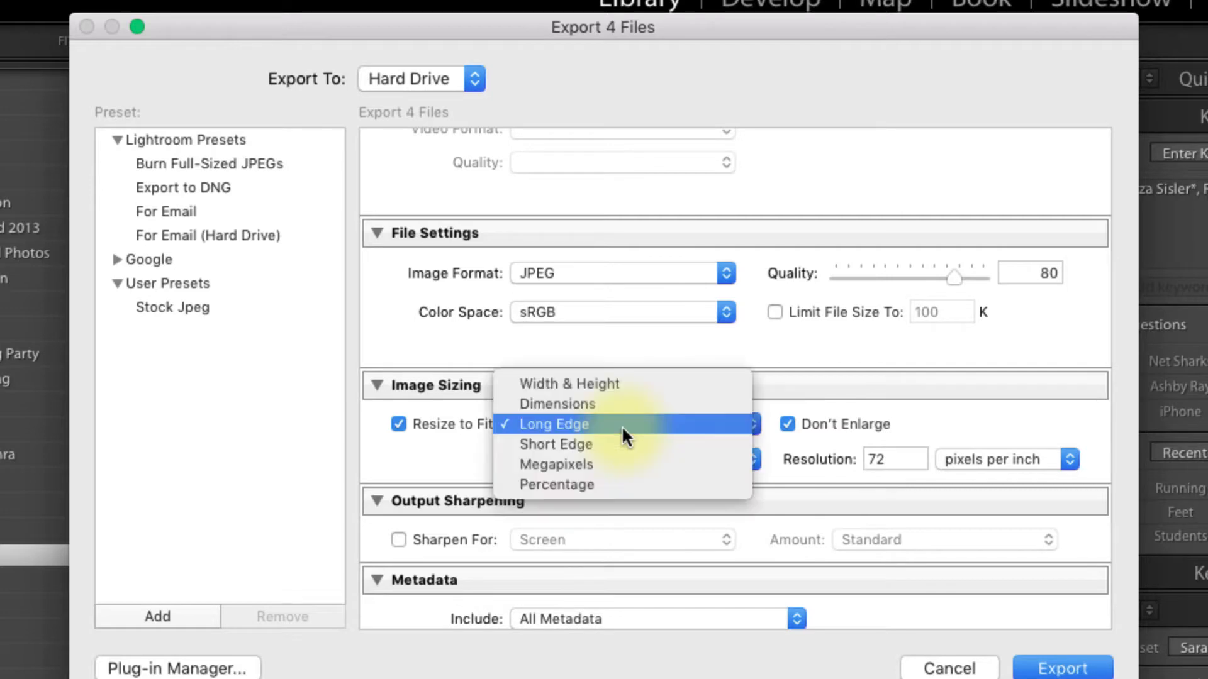
left_click(622, 444)
left_click(623, 424)
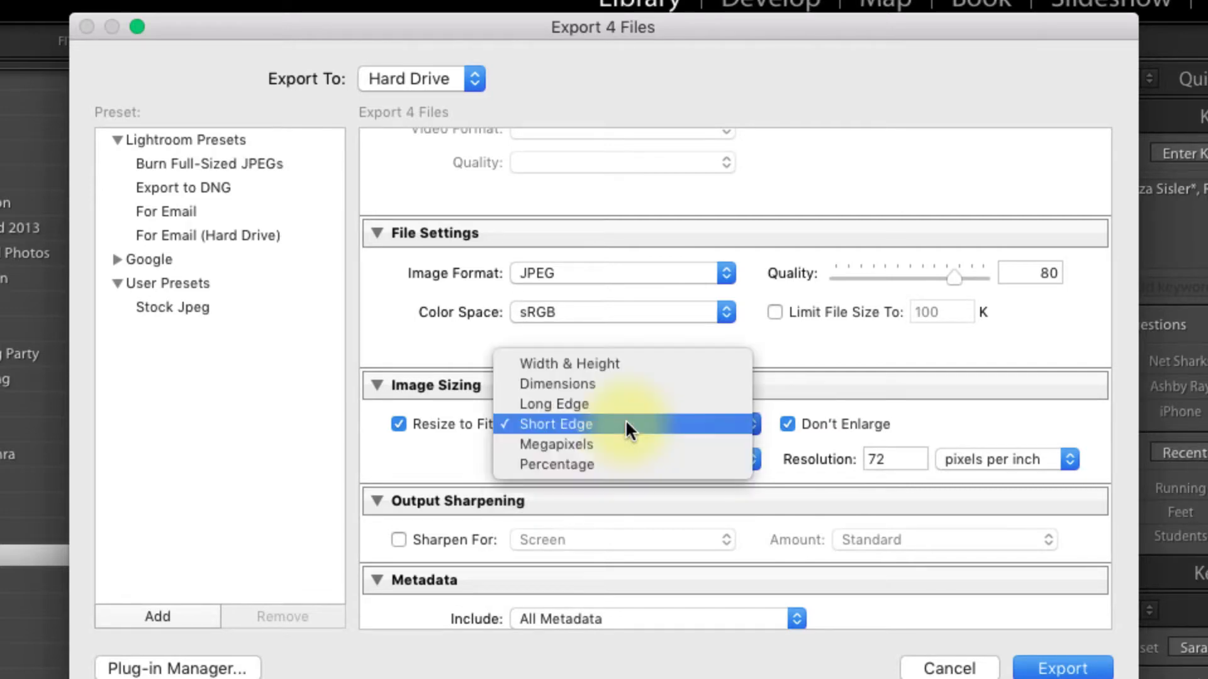
left_click(625, 405)
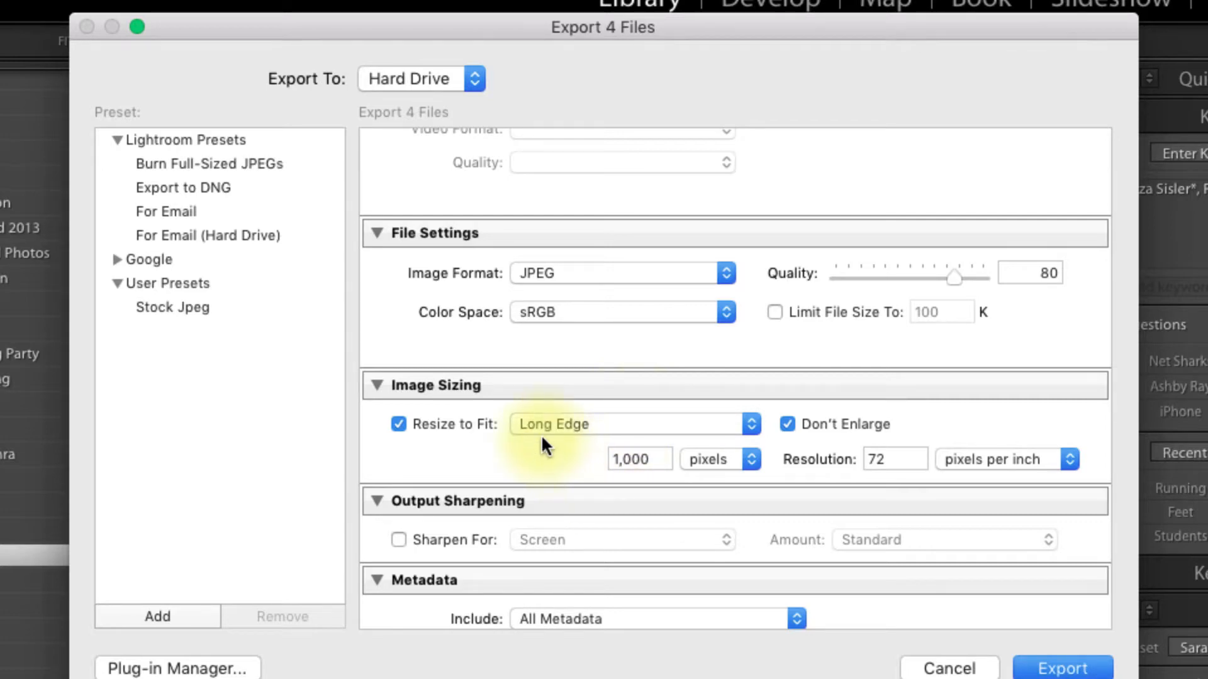
Try output sharpening for Screen at the Standard amount, and turn sharpening off again
scroll(541, 434, "down", 5)
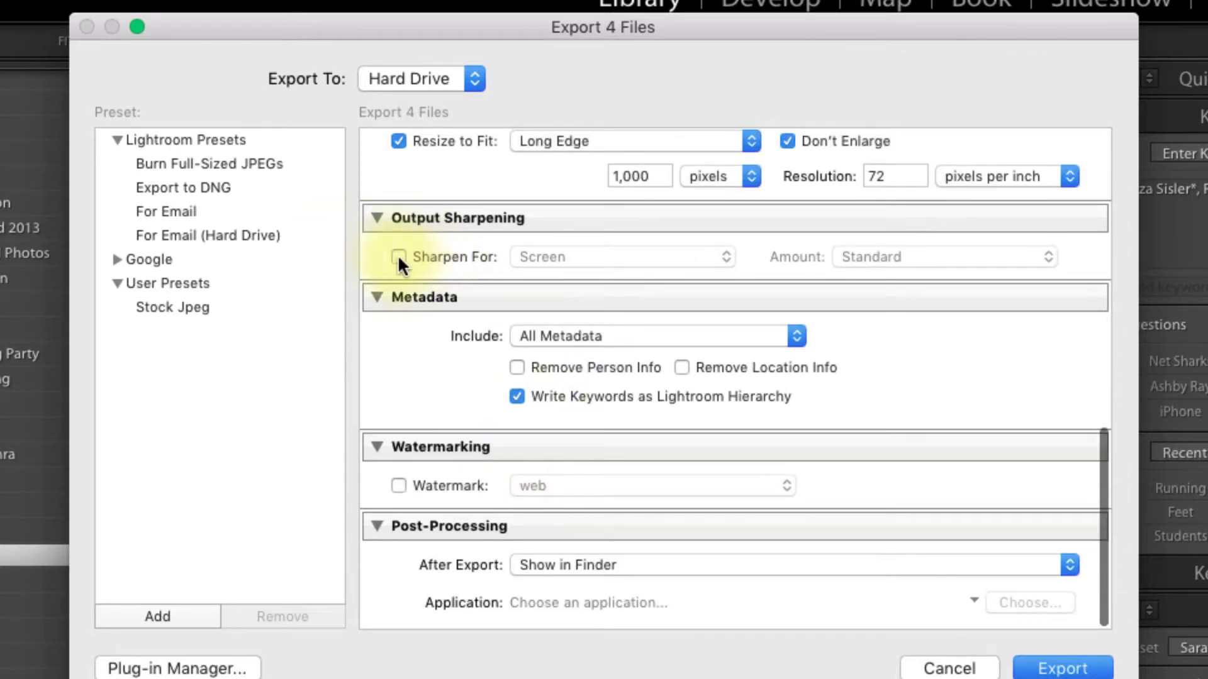
left_click(398, 257)
left_click(666, 255)
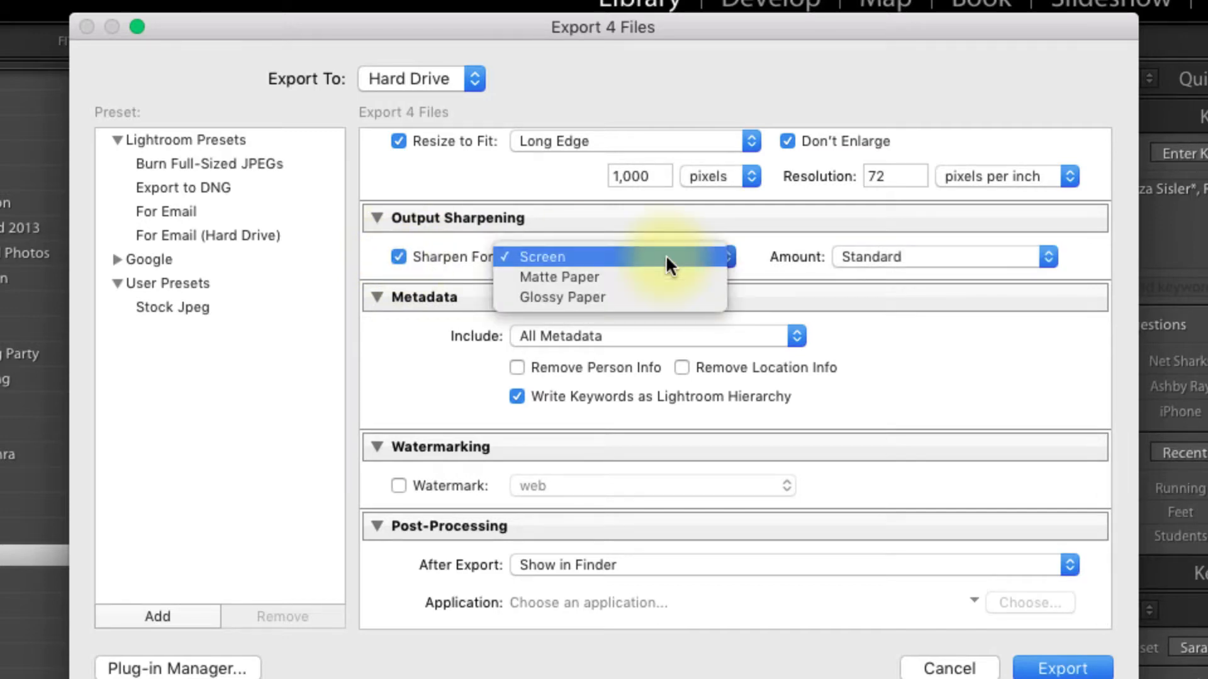
left_click(665, 259)
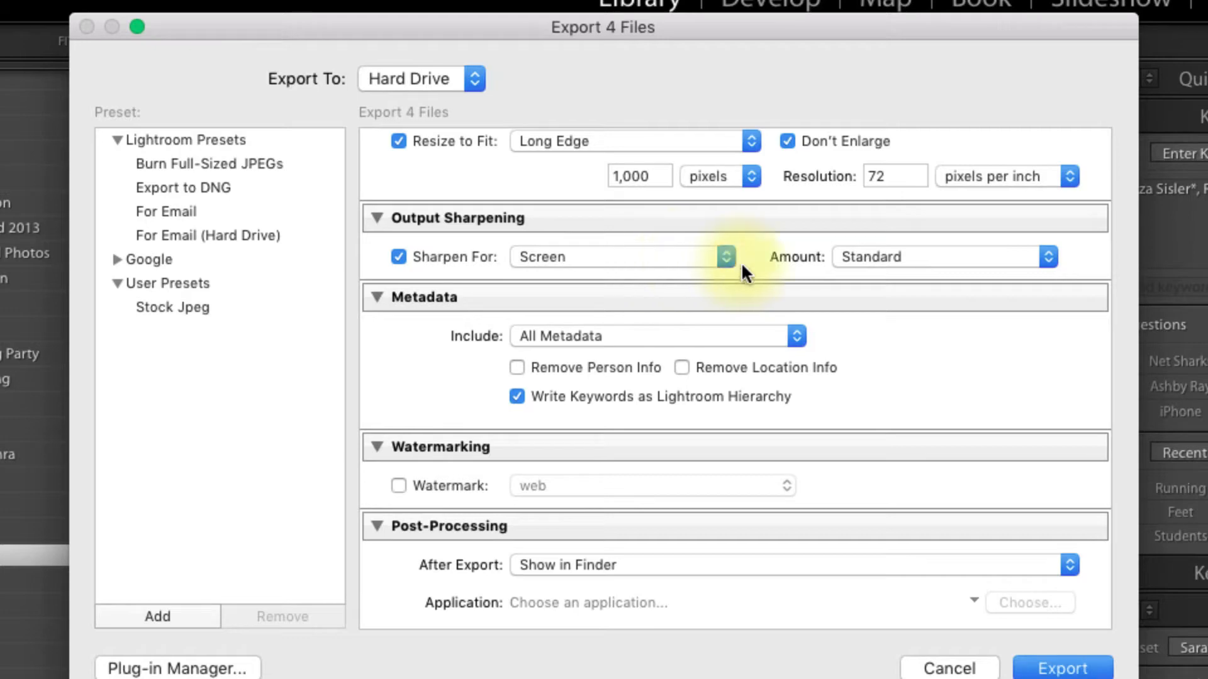
left_click(398, 255)
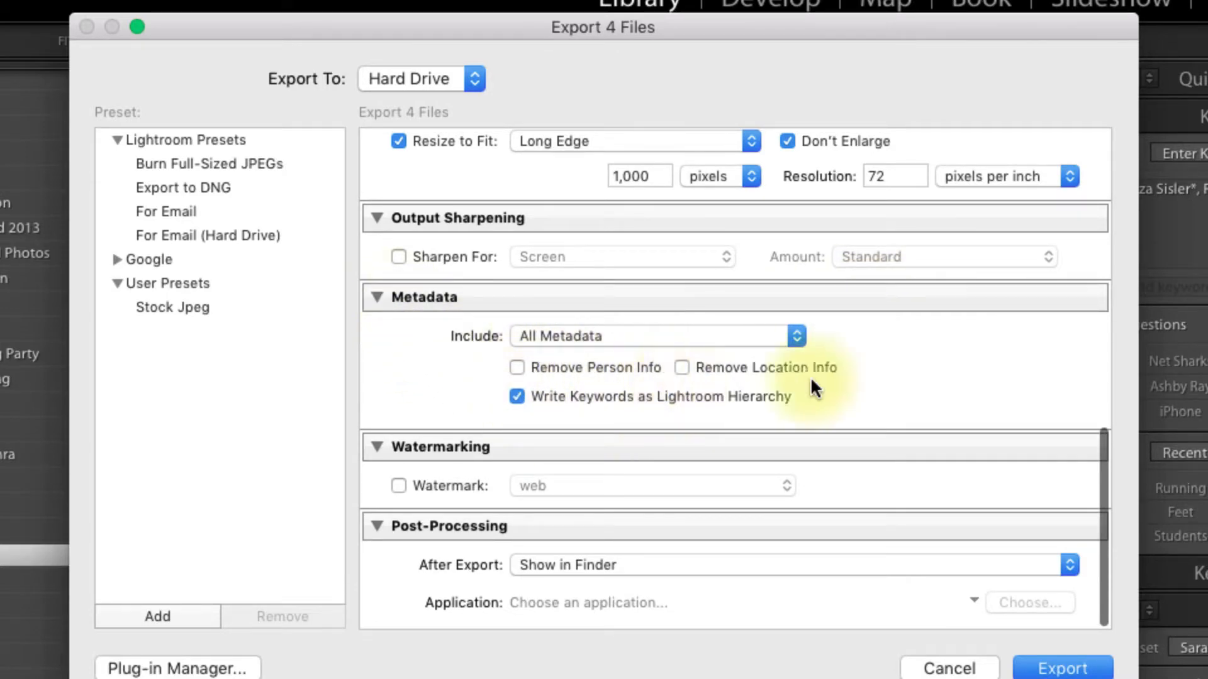
Enable watermarking for the exported files and choose Simple Copyright Watermark
scroll(974, 397, "down", 2)
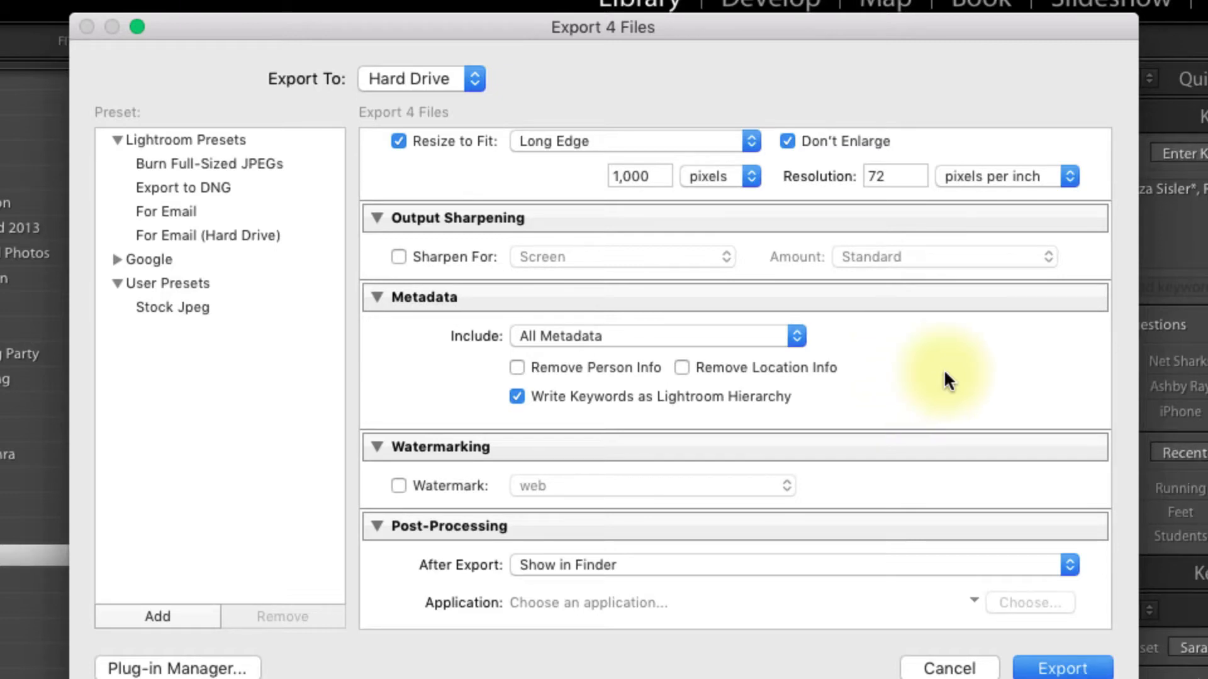
left_click(398, 487)
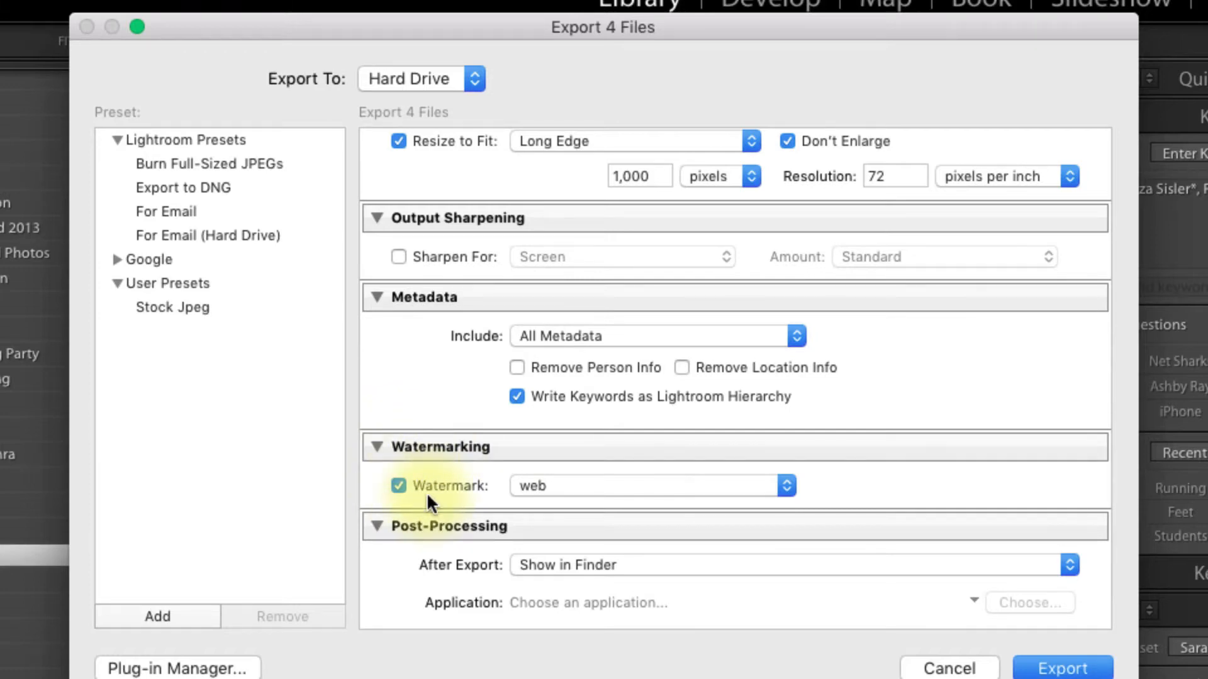
left_click(557, 488)
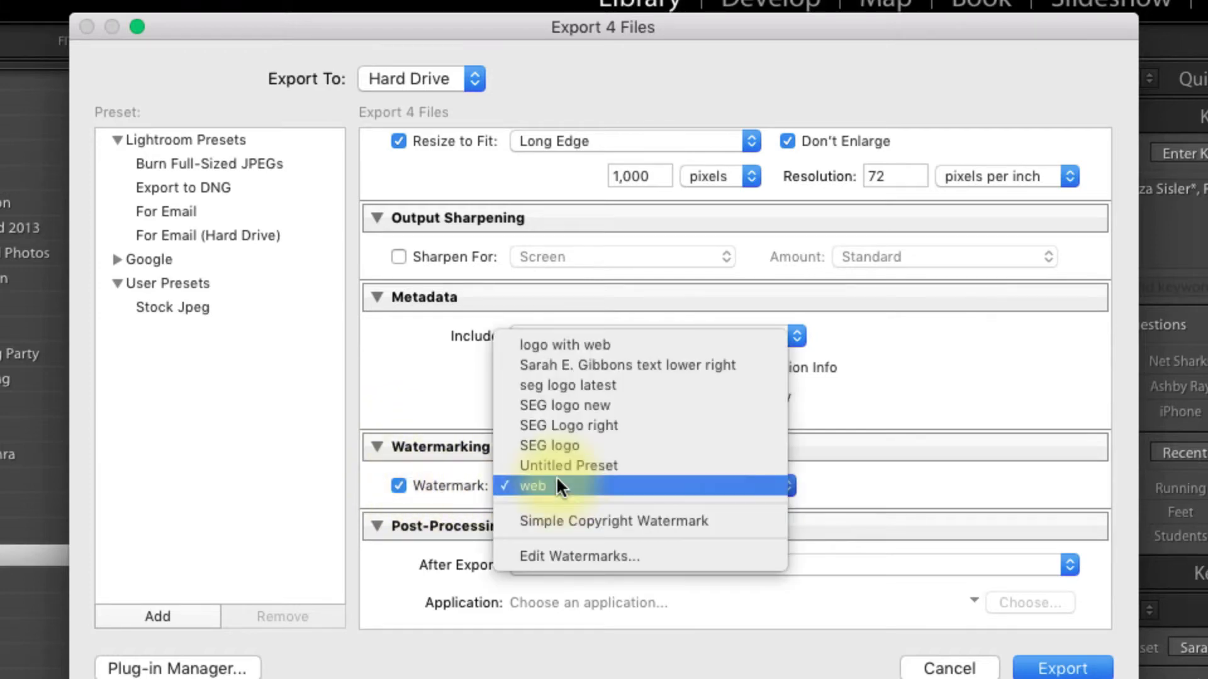
left_click(613, 520)
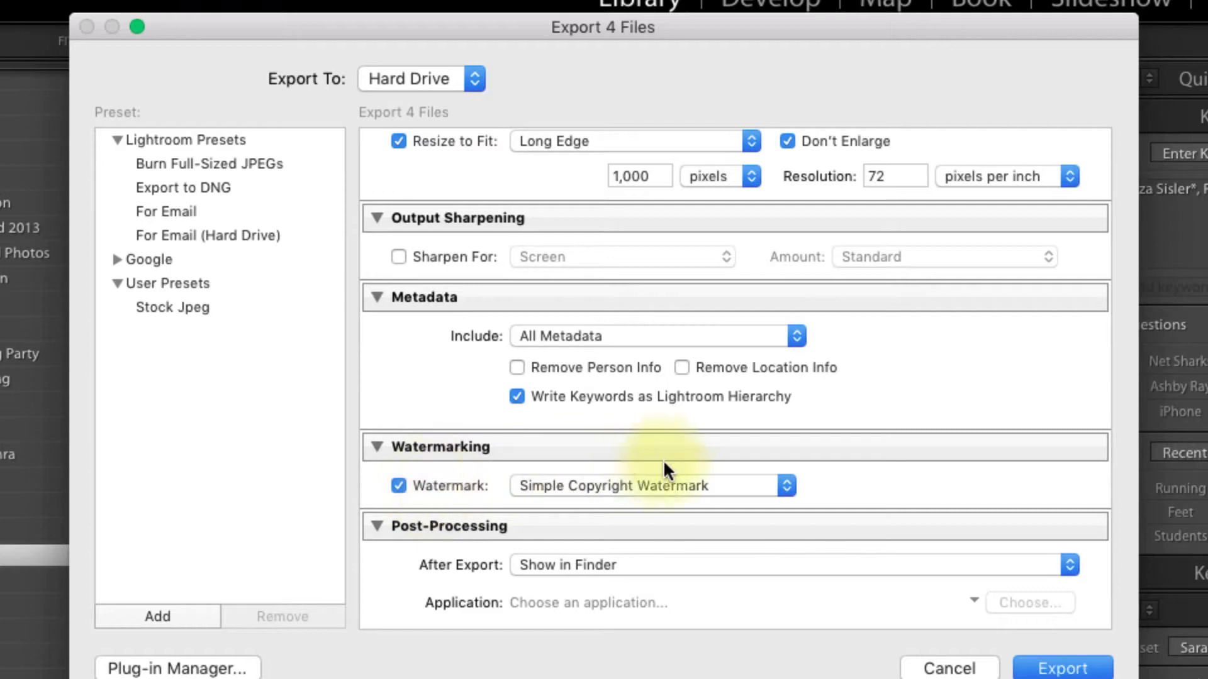
Preview the lower-right text preset and the SEG logo preset in the Watermark Editor, and close it without saving
left_click(648, 489)
left_click(646, 516)
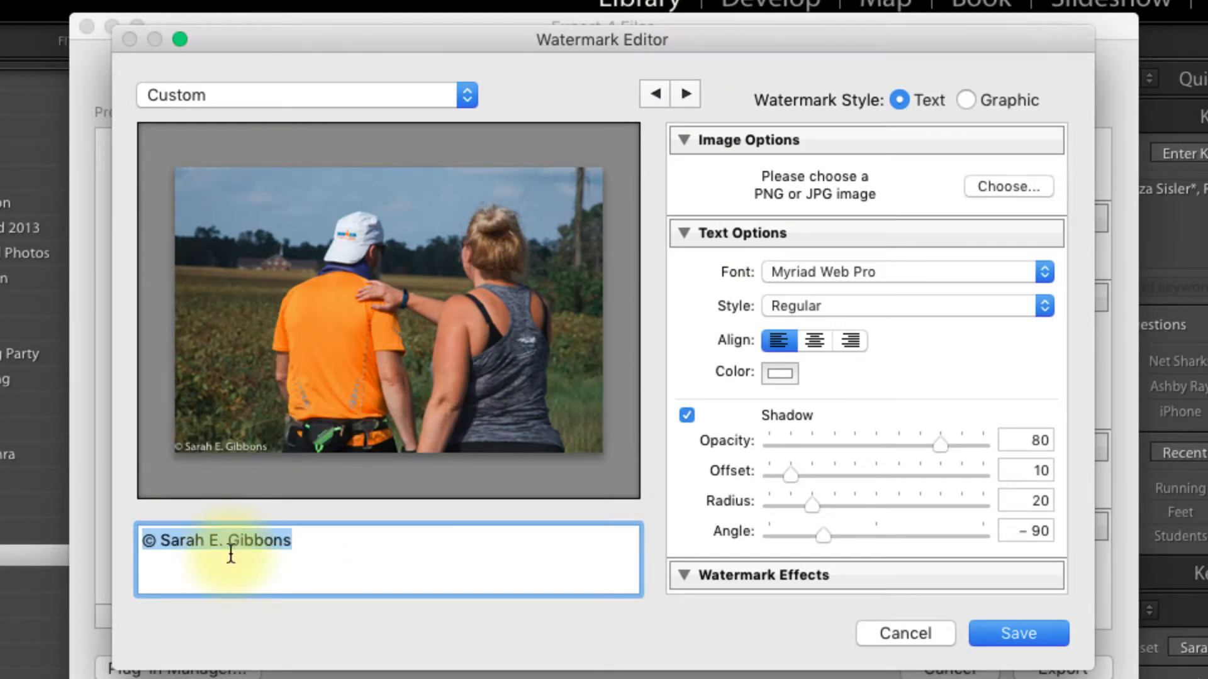
left_click(462, 95)
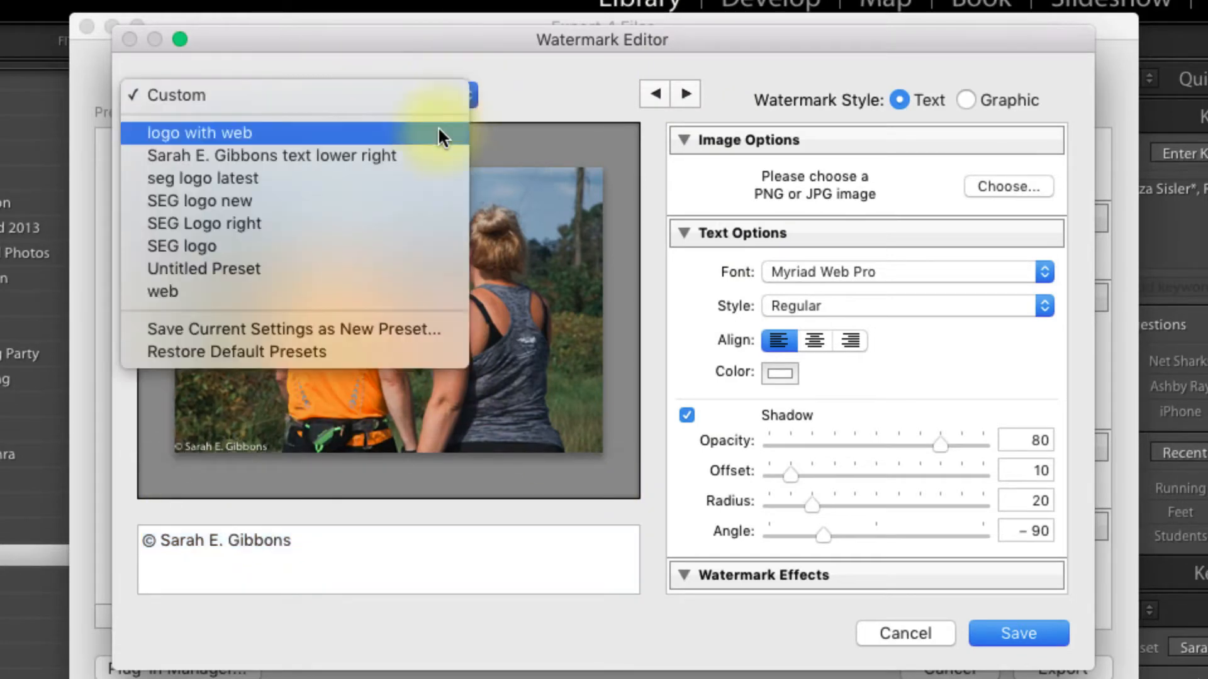
left_click(422, 155)
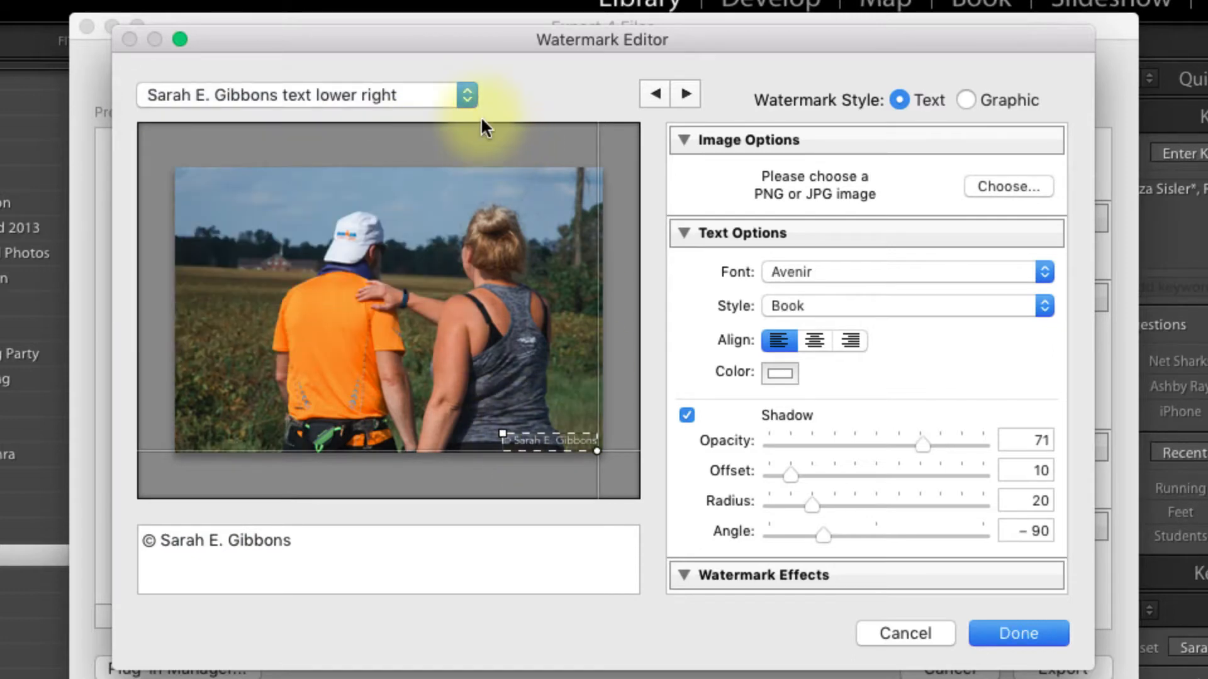
left_click(472, 98)
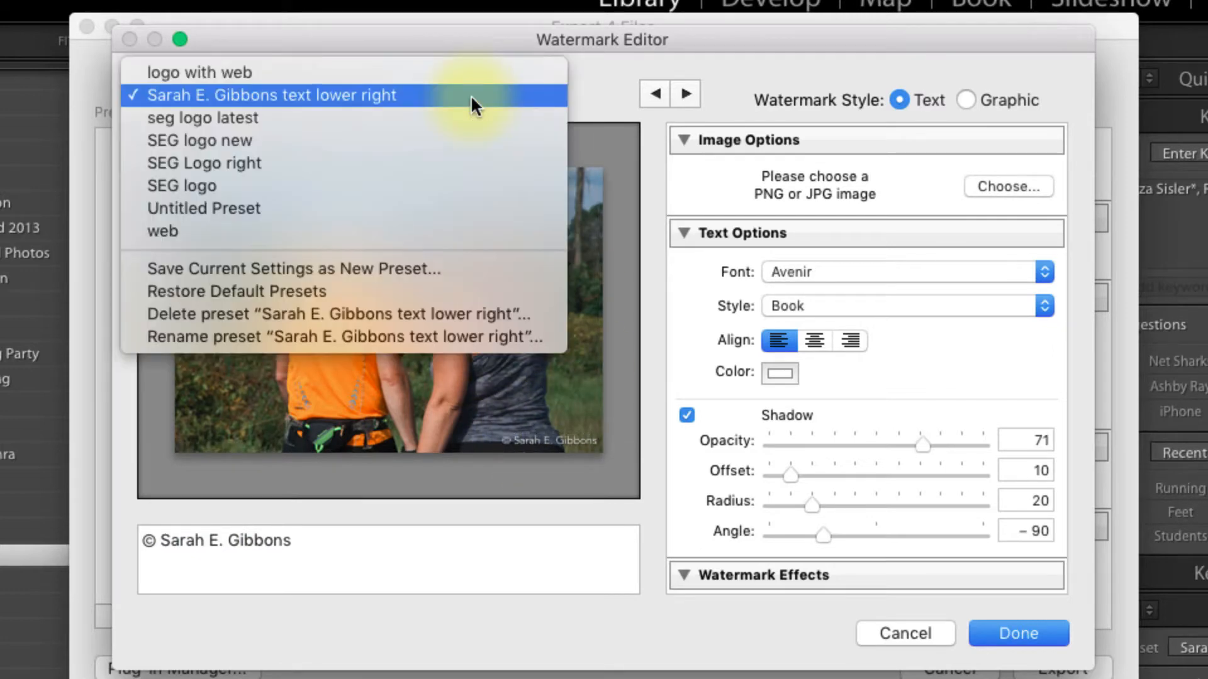
left_click(405, 184)
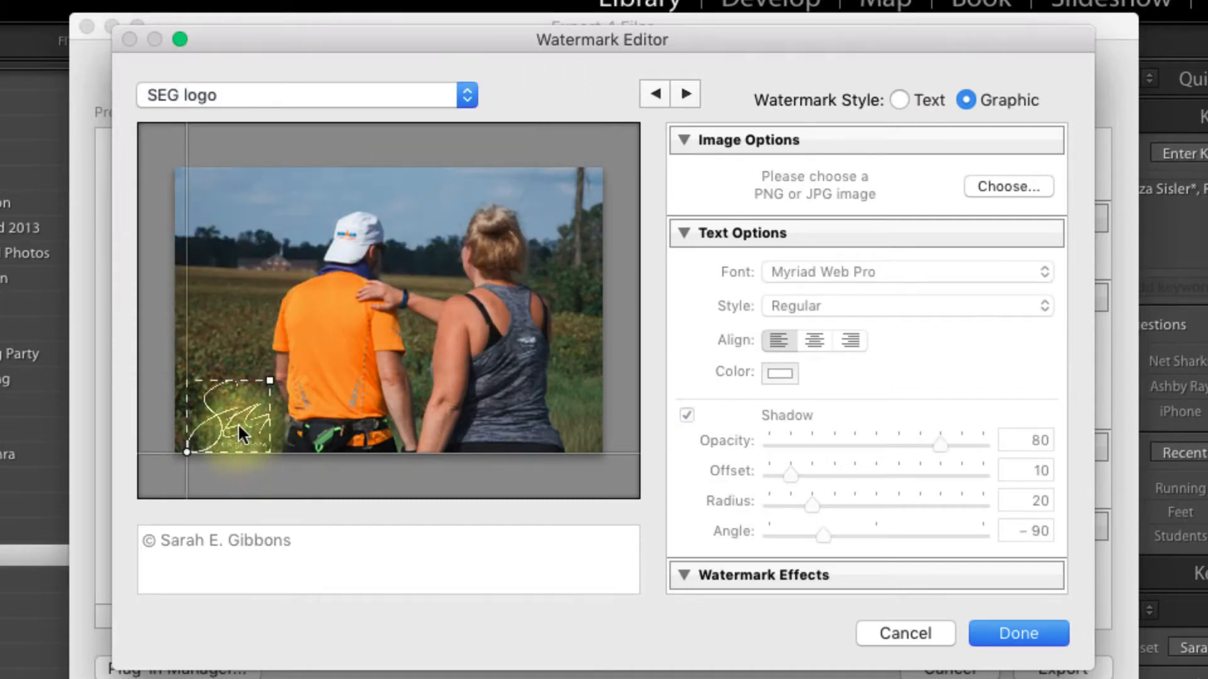
left_click(459, 101)
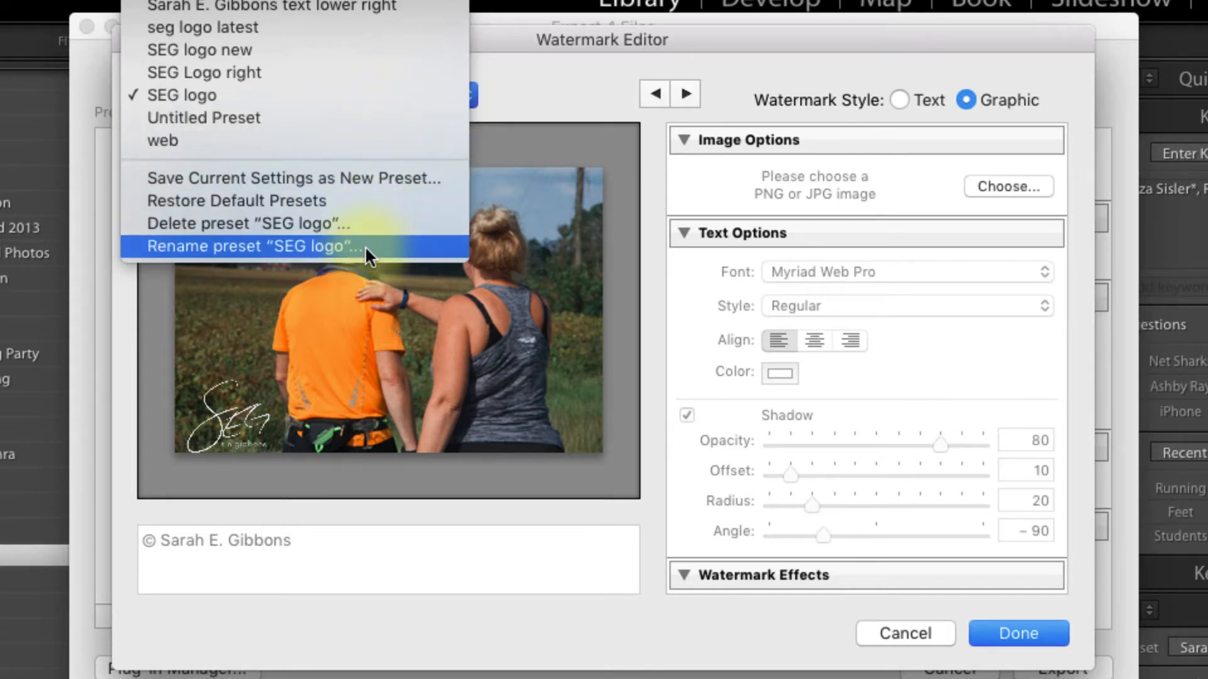
left_click(885, 626)
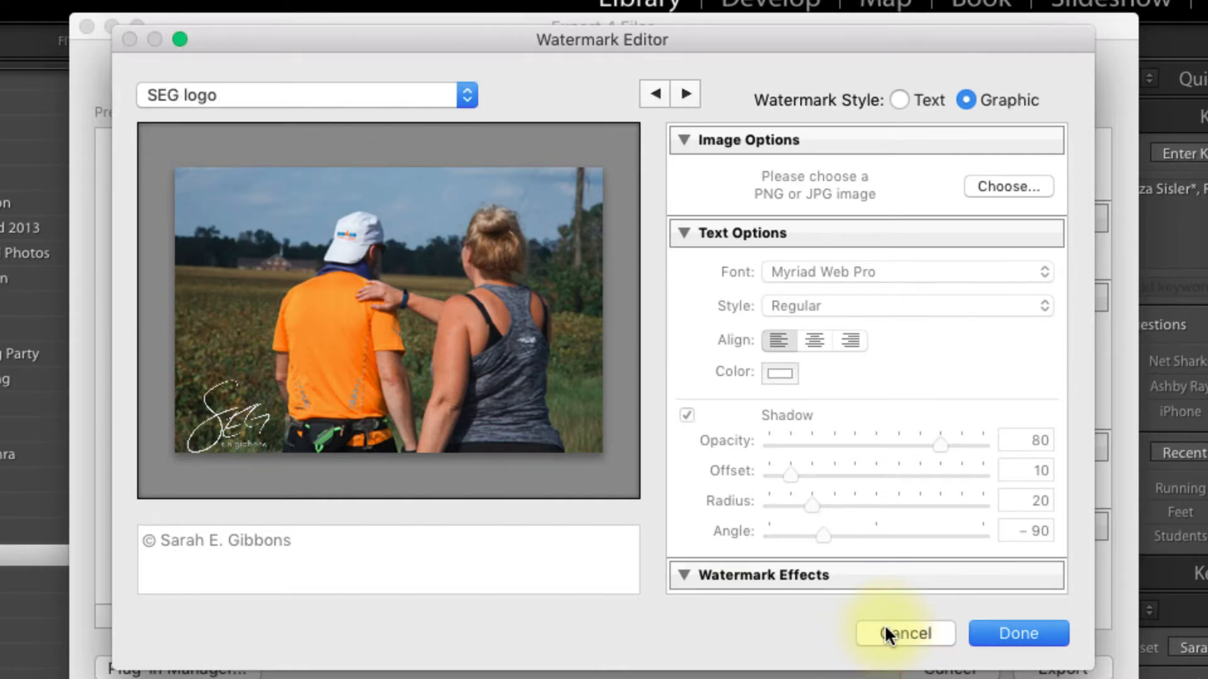
left_click(884, 624)
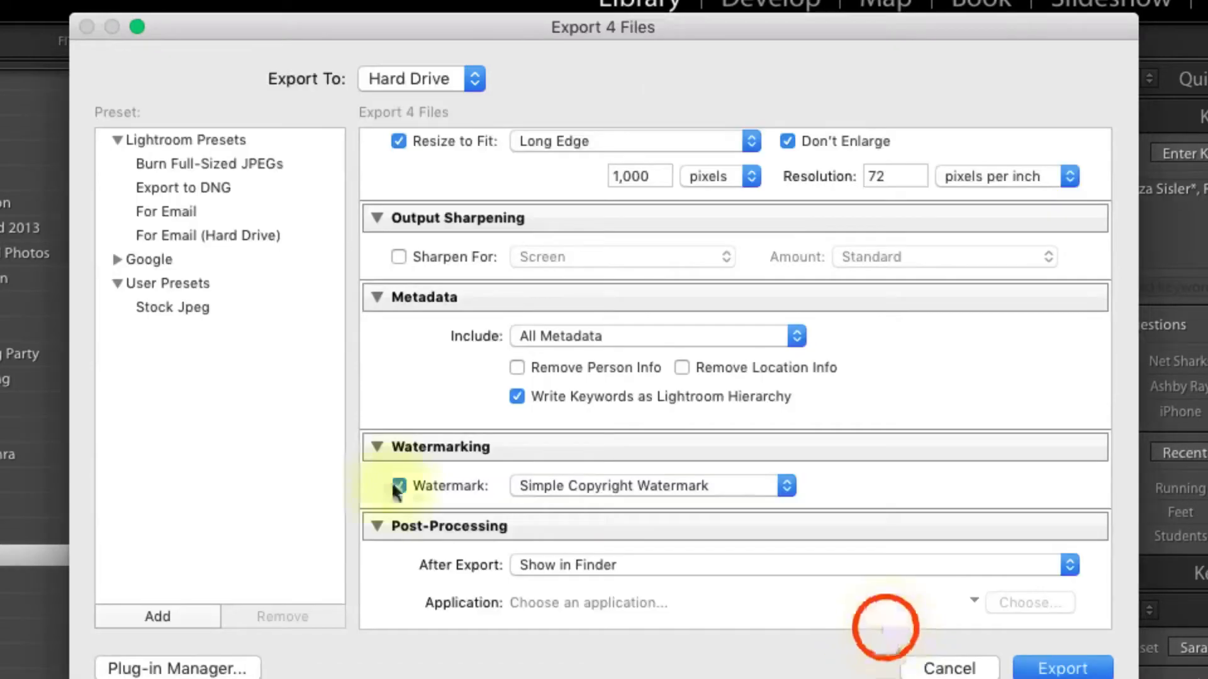
Try the SEG logo preset and the SEG Logo right preset as the watermark for the exported files
left_click(607, 483)
left_click(605, 409)
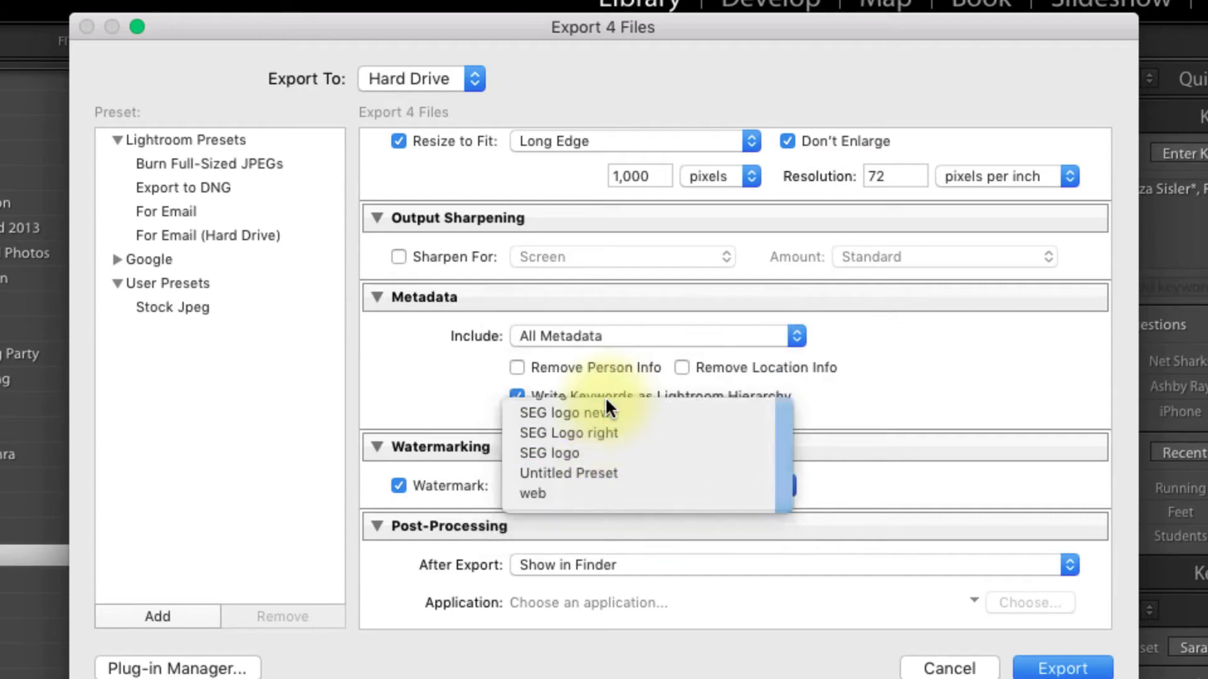
left_click(593, 484)
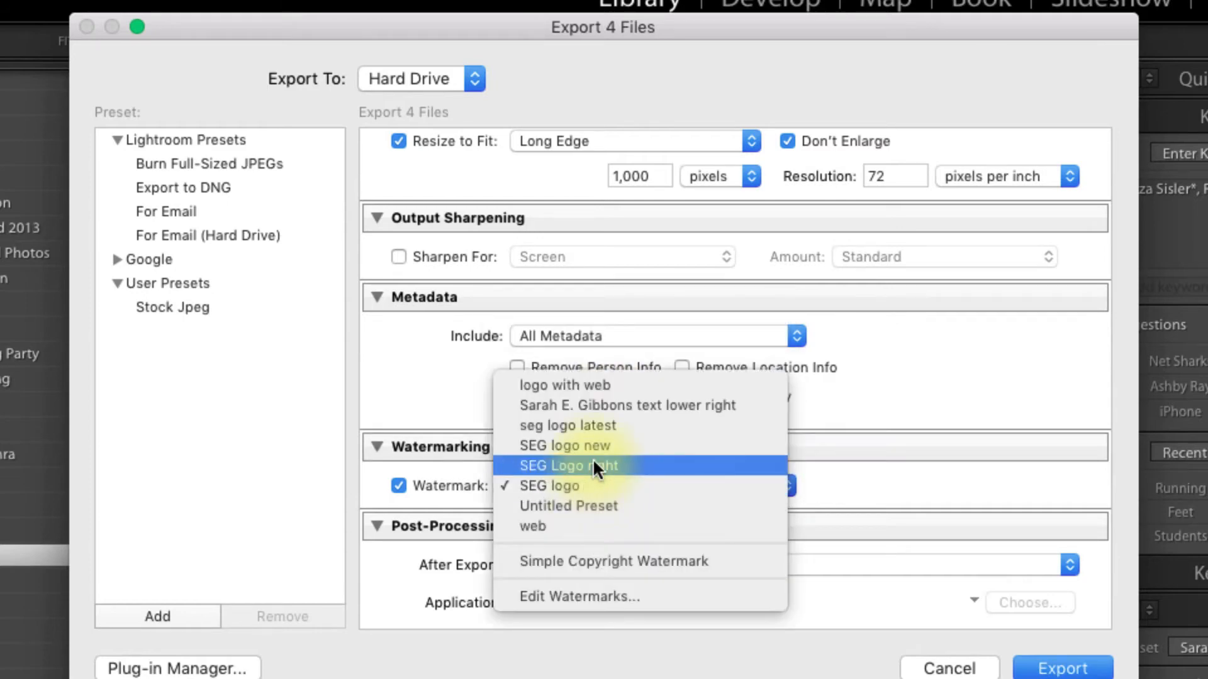
left_click(592, 466)
Open the Watermark Editor, switch the watermark to the SEG logo new preset, and apply it to the export
left_click(580, 481)
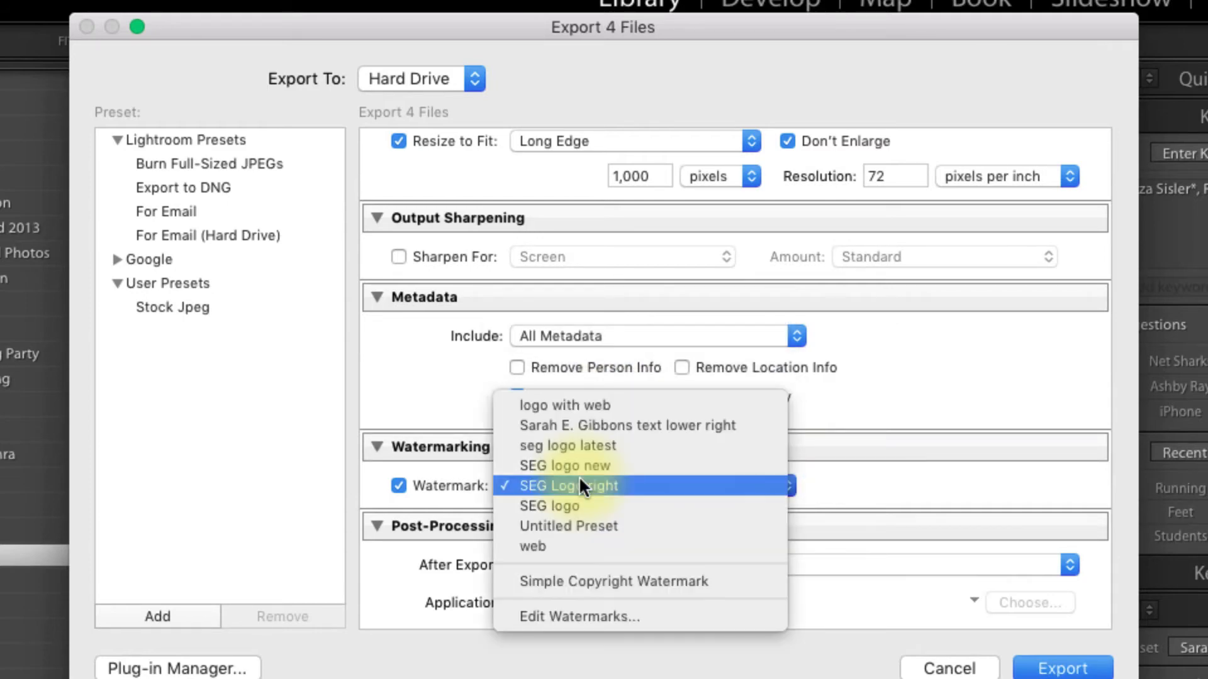
left_click(587, 616)
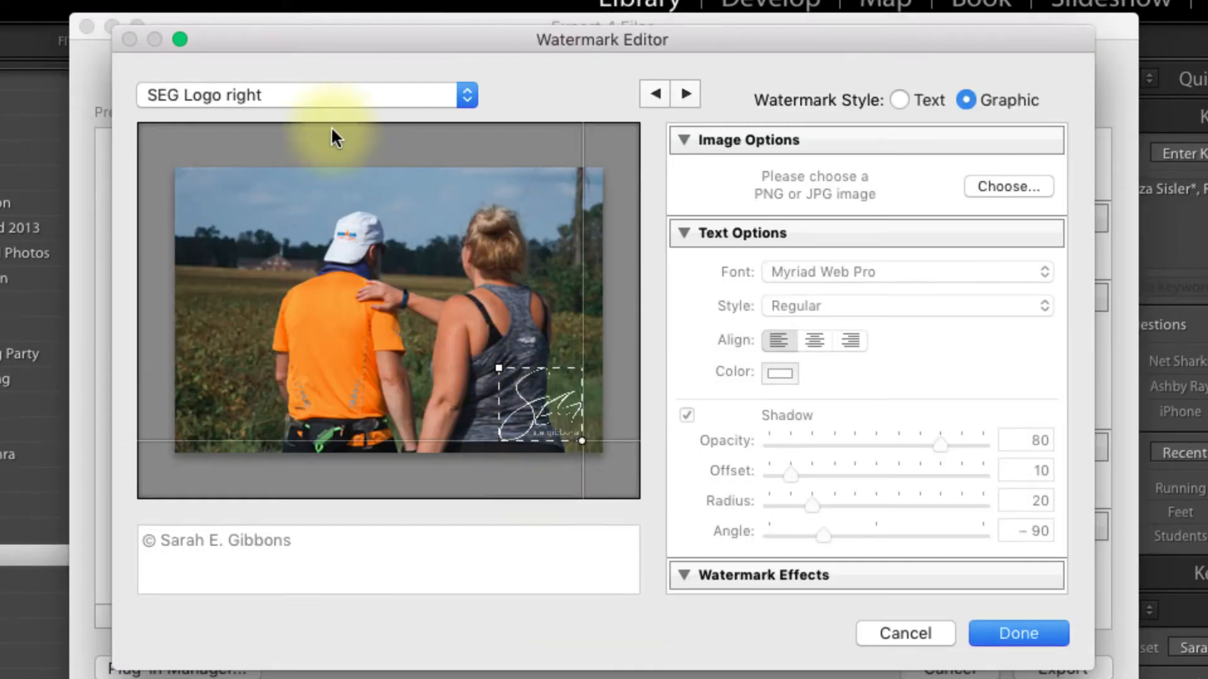
left_click(324, 99)
left_click(324, 80)
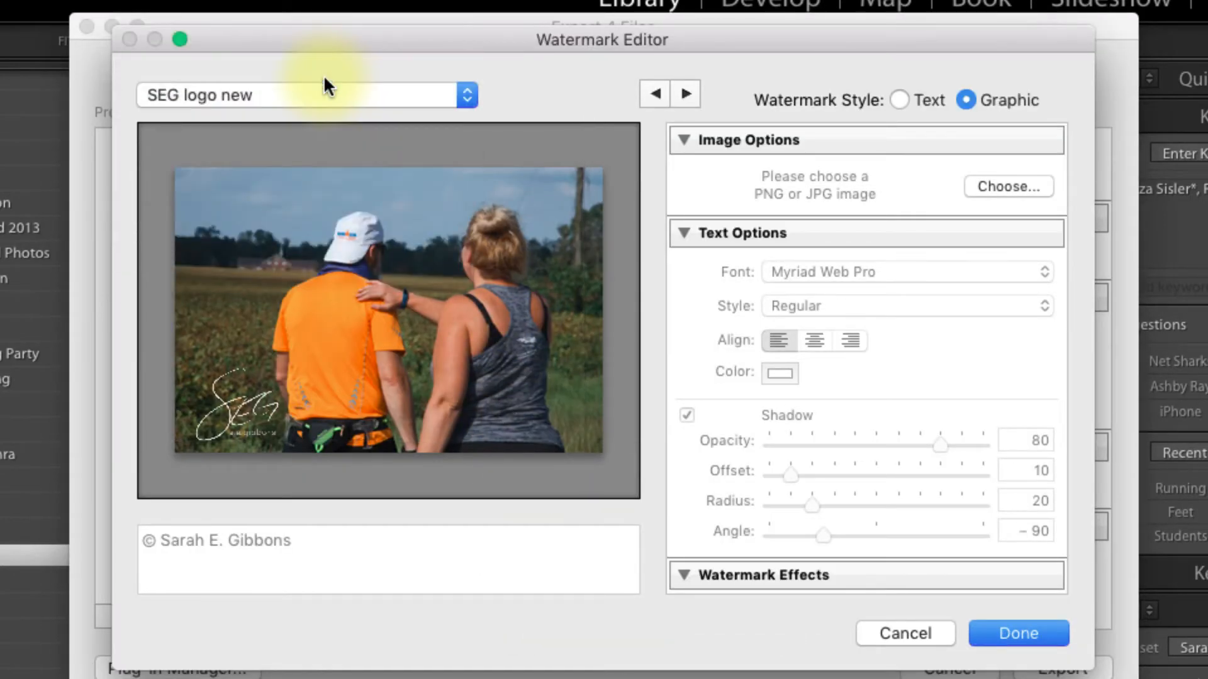
left_click(1037, 633)
Review the export settings from location to post-processing and export the four files
scroll(619, 554, "down", 2)
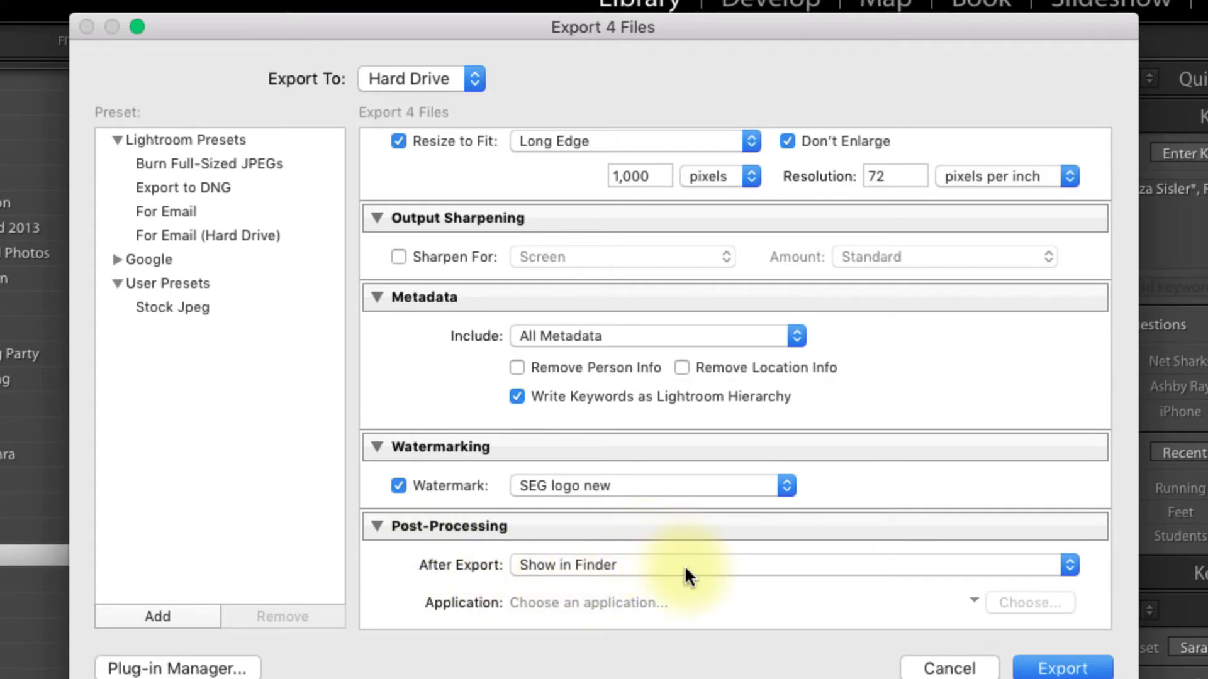
scroll(767, 344, "up", 10)
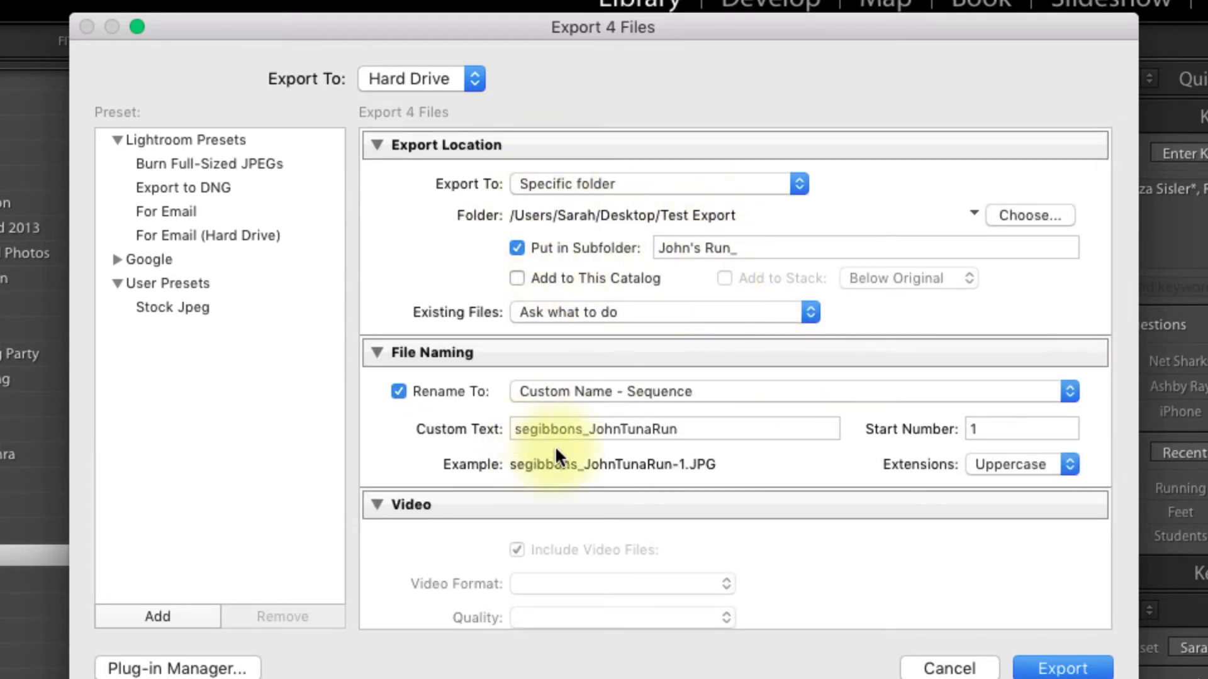
scroll(671, 458, "down", 8)
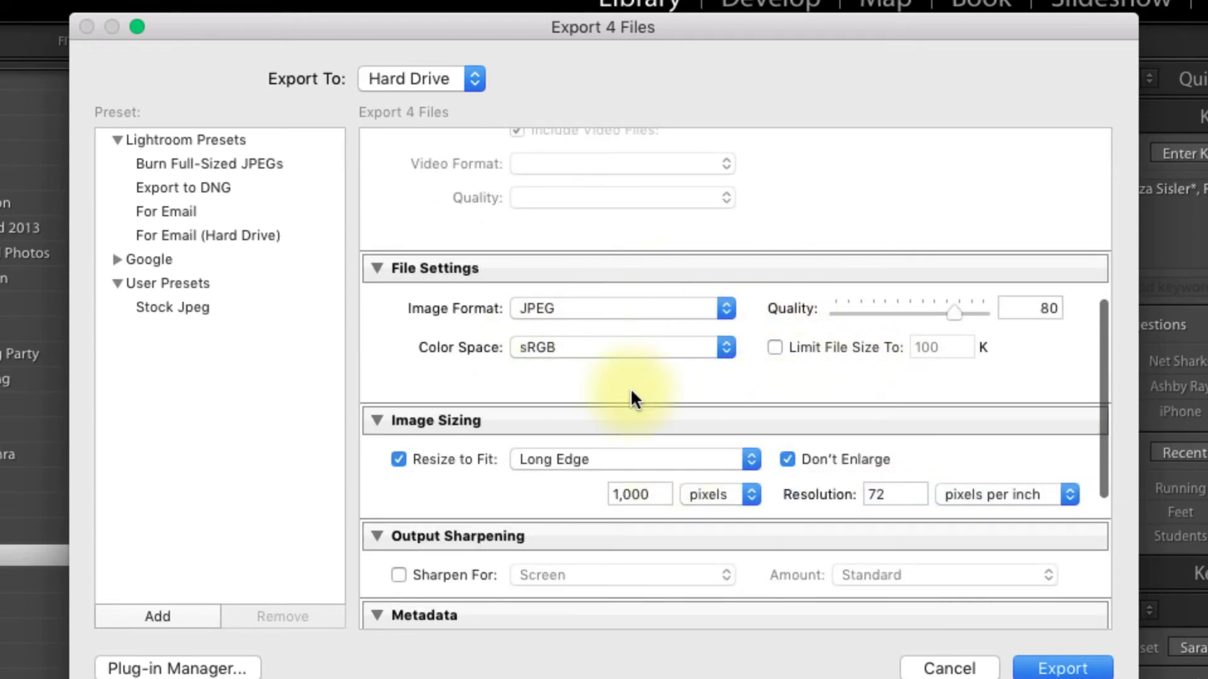
scroll(631, 392, "down", 2)
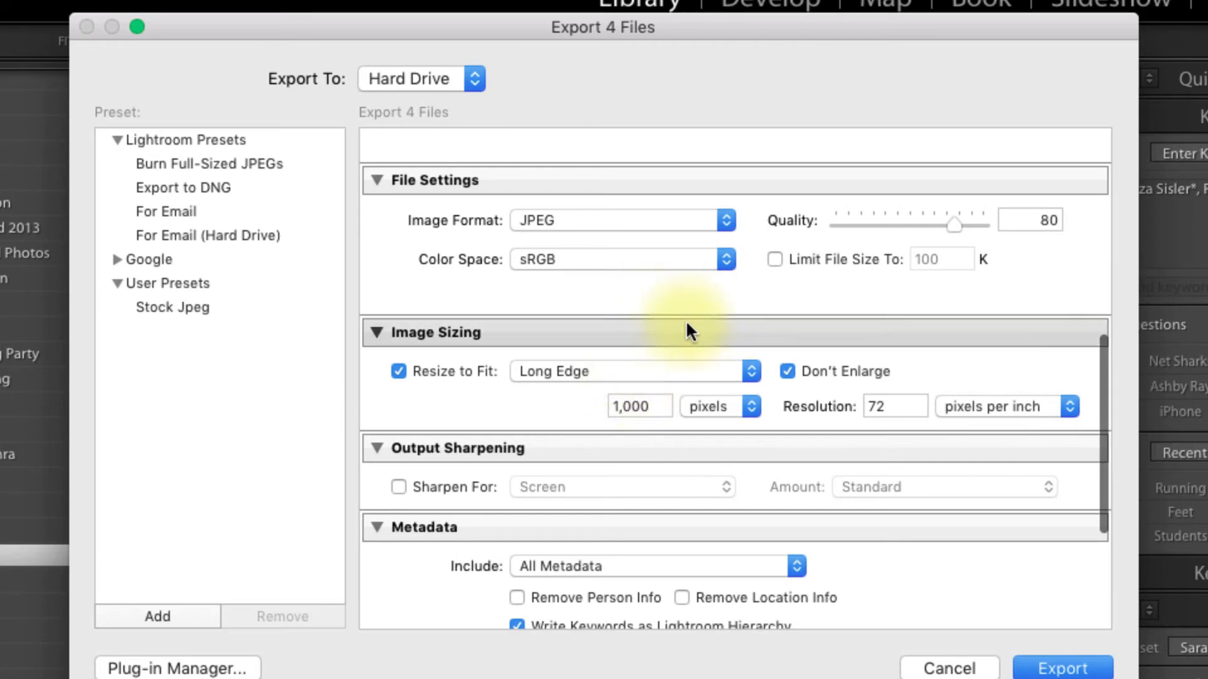
scroll(612, 364, "down", 5)
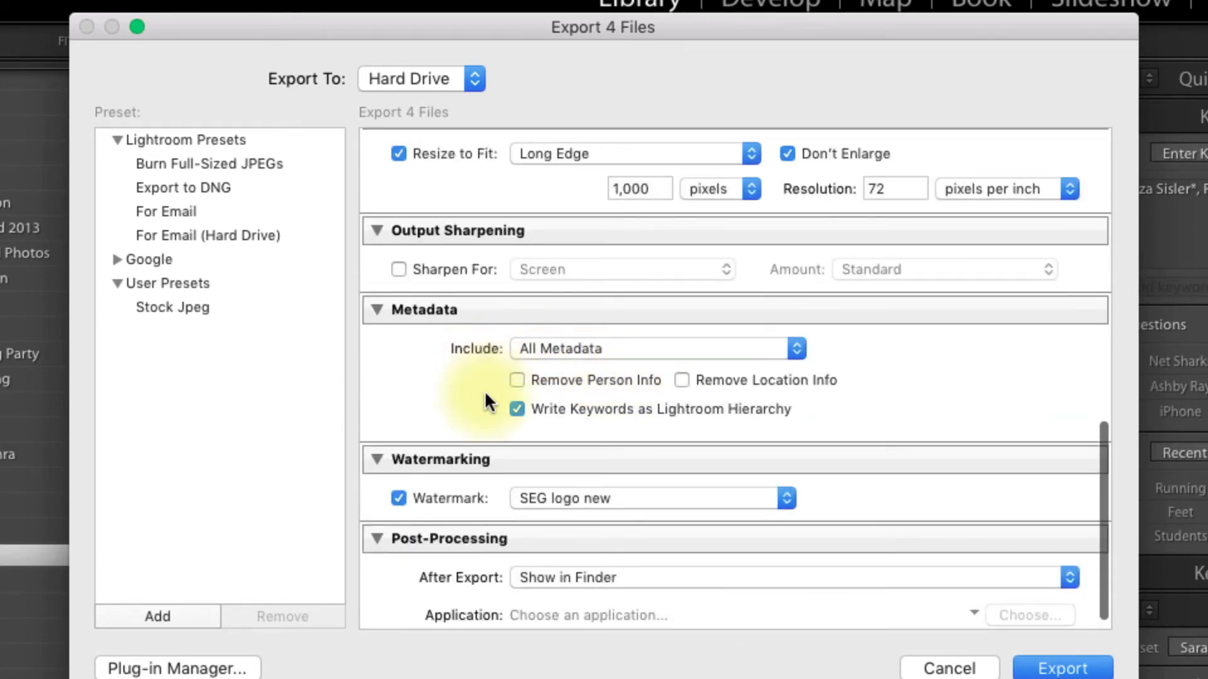
scroll(608, 417, "down", 1)
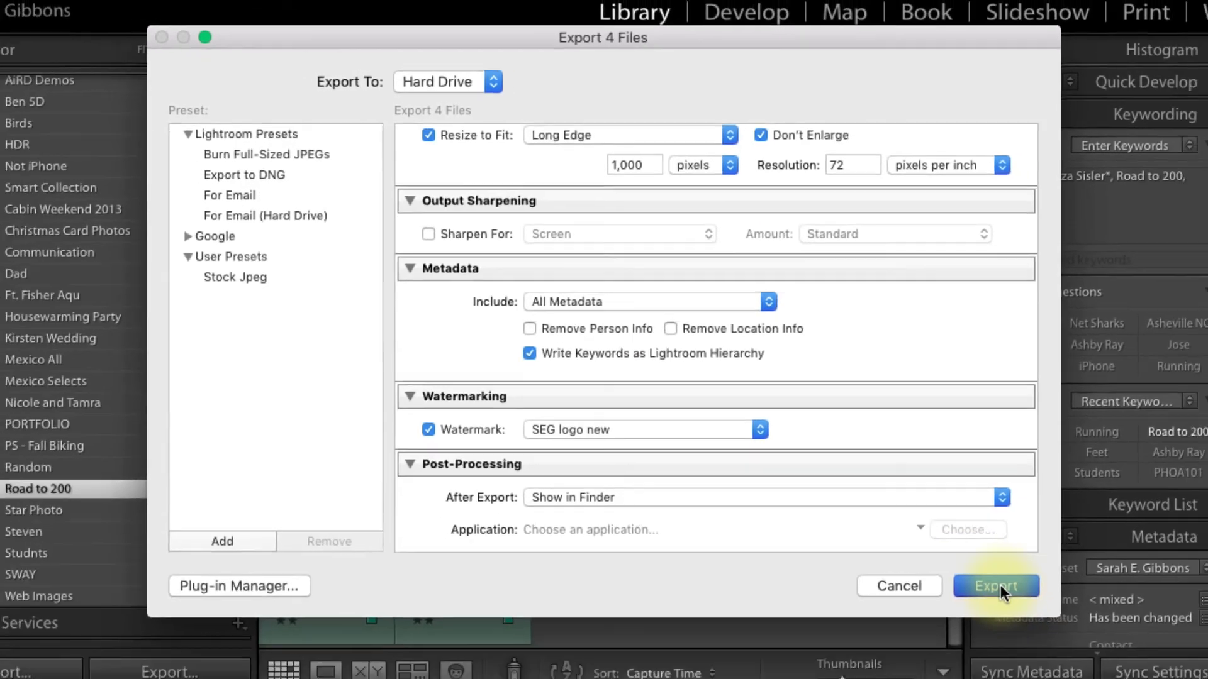
left_click(1068, 671)
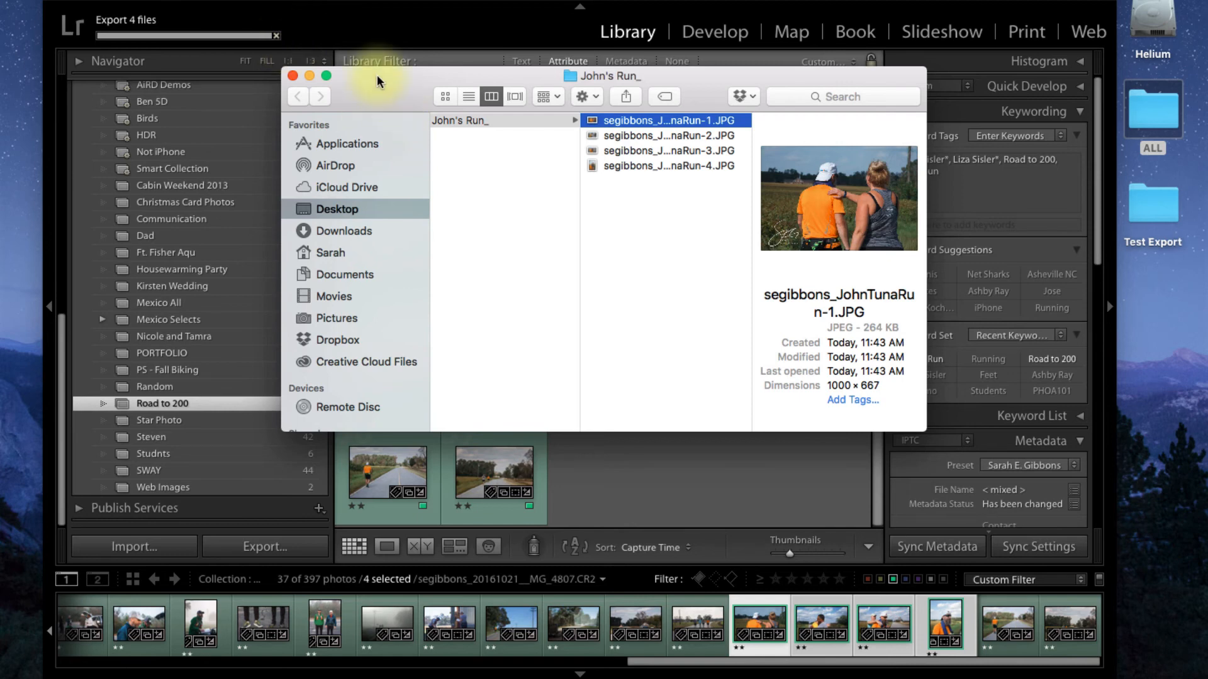
Check the watermark on the exported JPGs by going through their large previews in Finder, and close the preview
left_click_drag(381, 112, 364, 123)
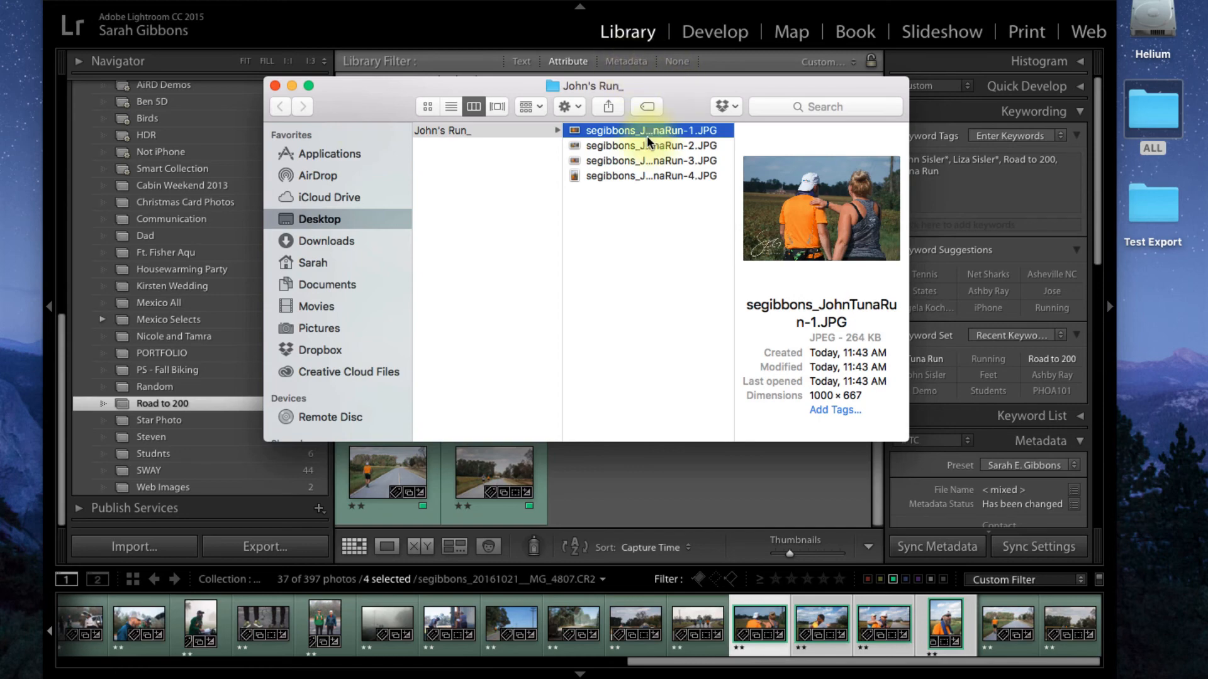
key("space")
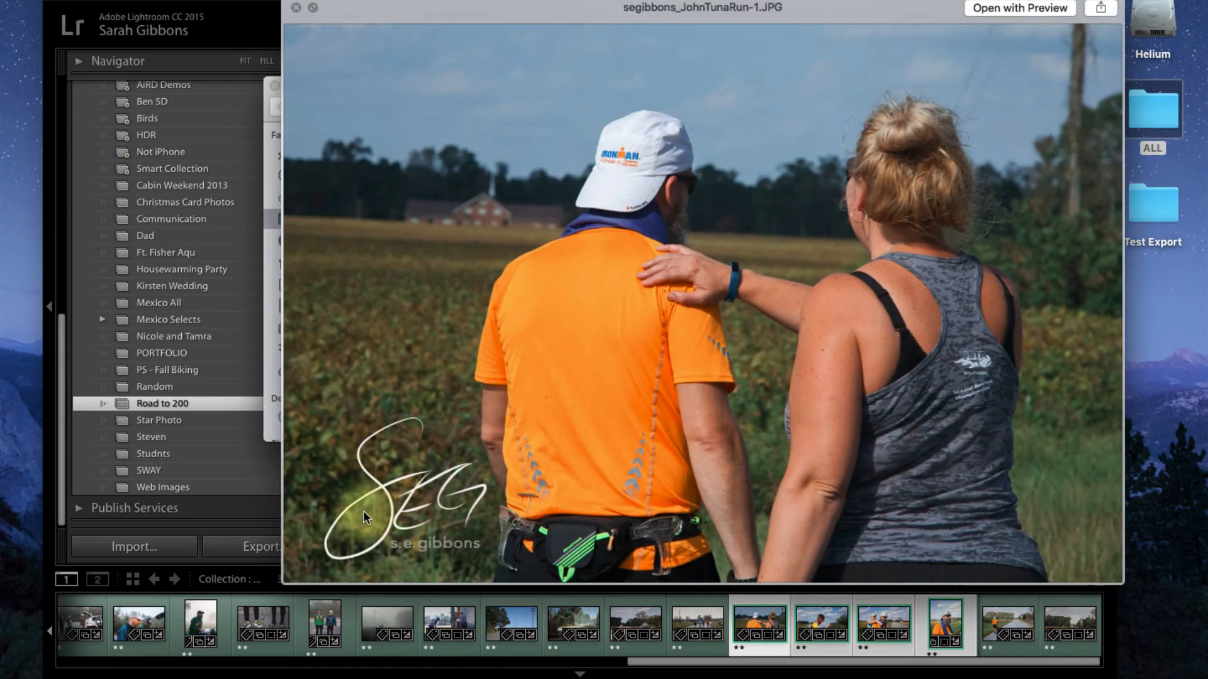
key("Down")
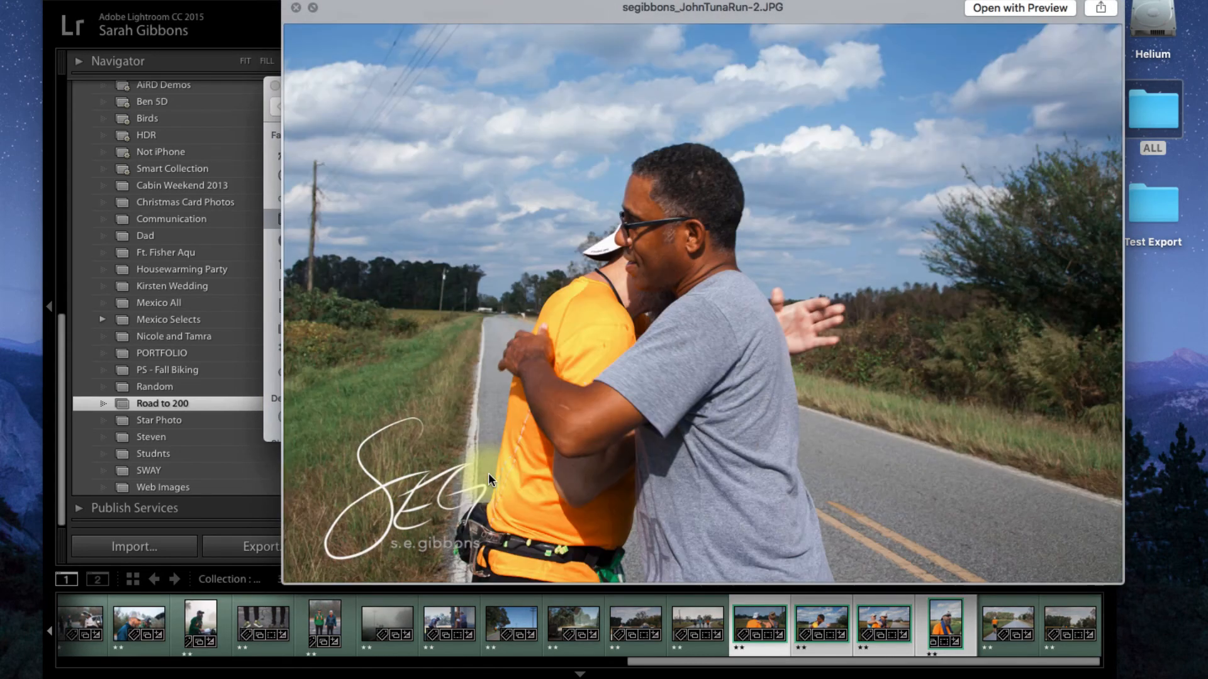
key("Down")
key("Down")
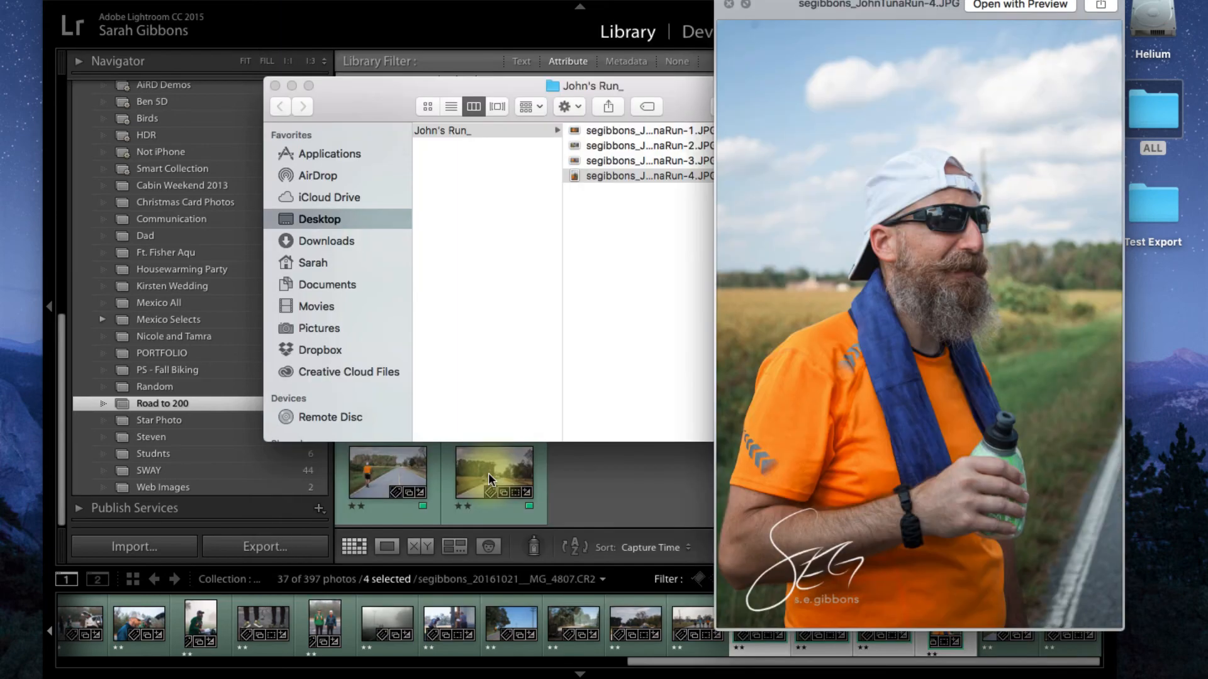
key("space")
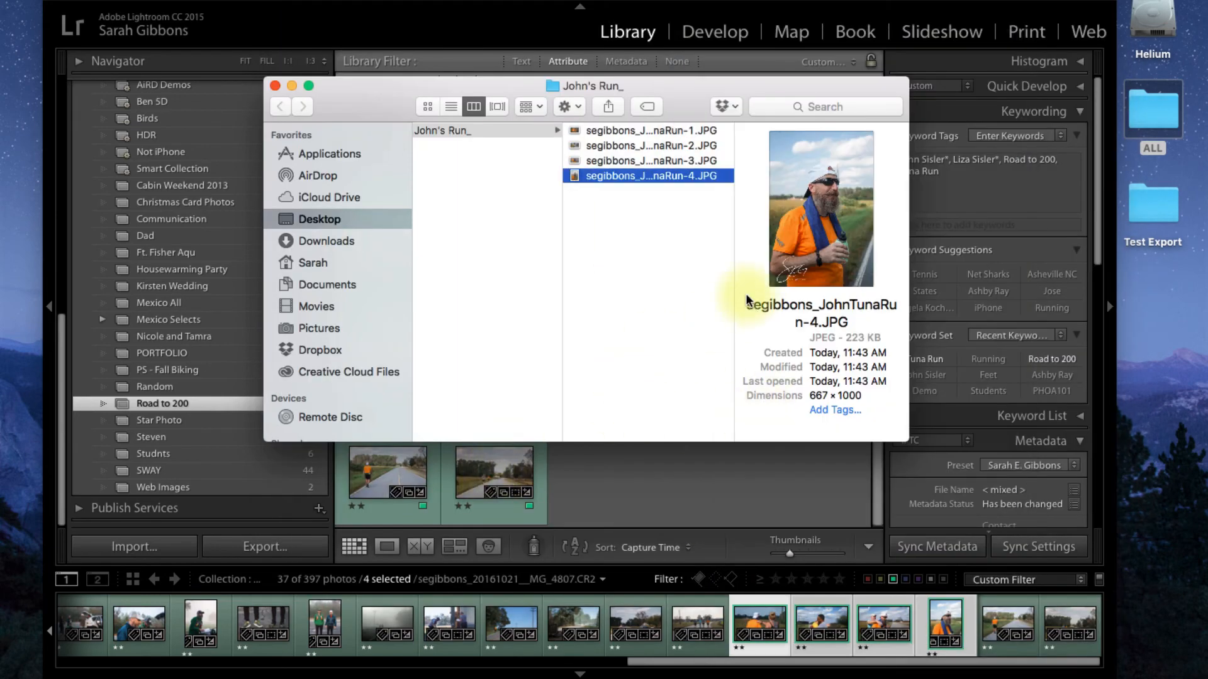